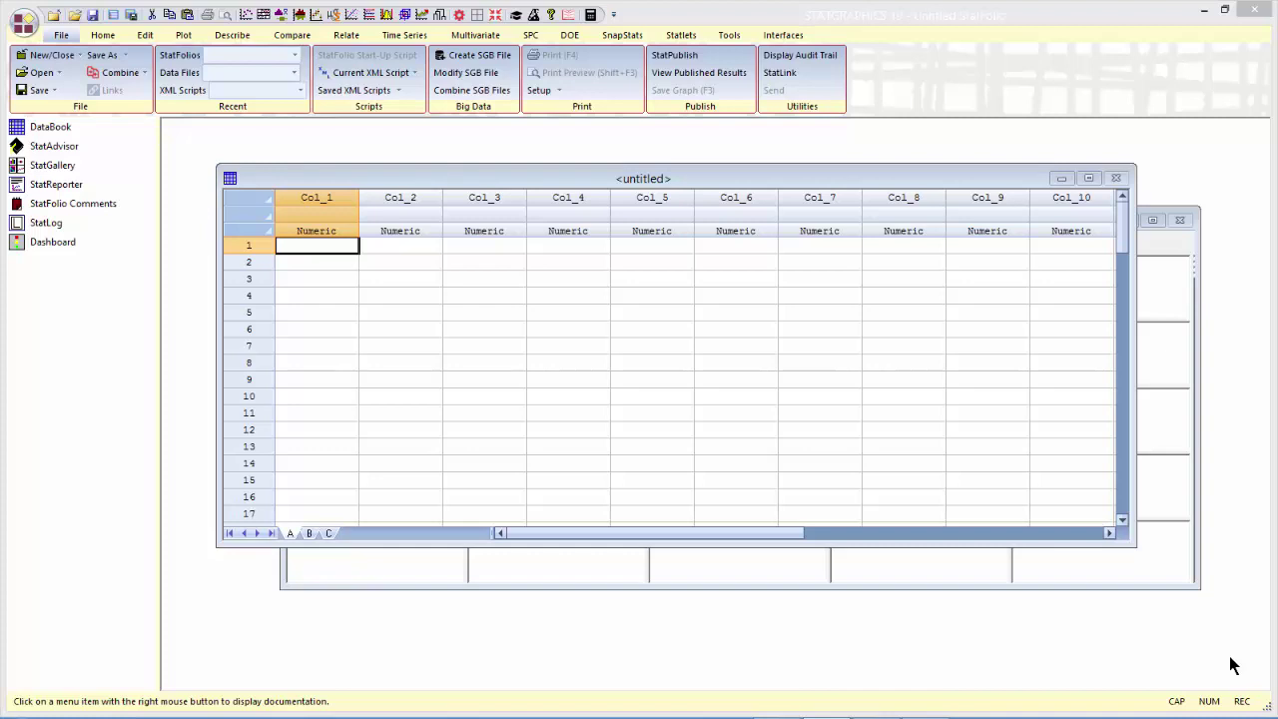
Import the external Excel file C:\Data\dashboard data.xlsx into the datasheet.
left_click(113, 15)
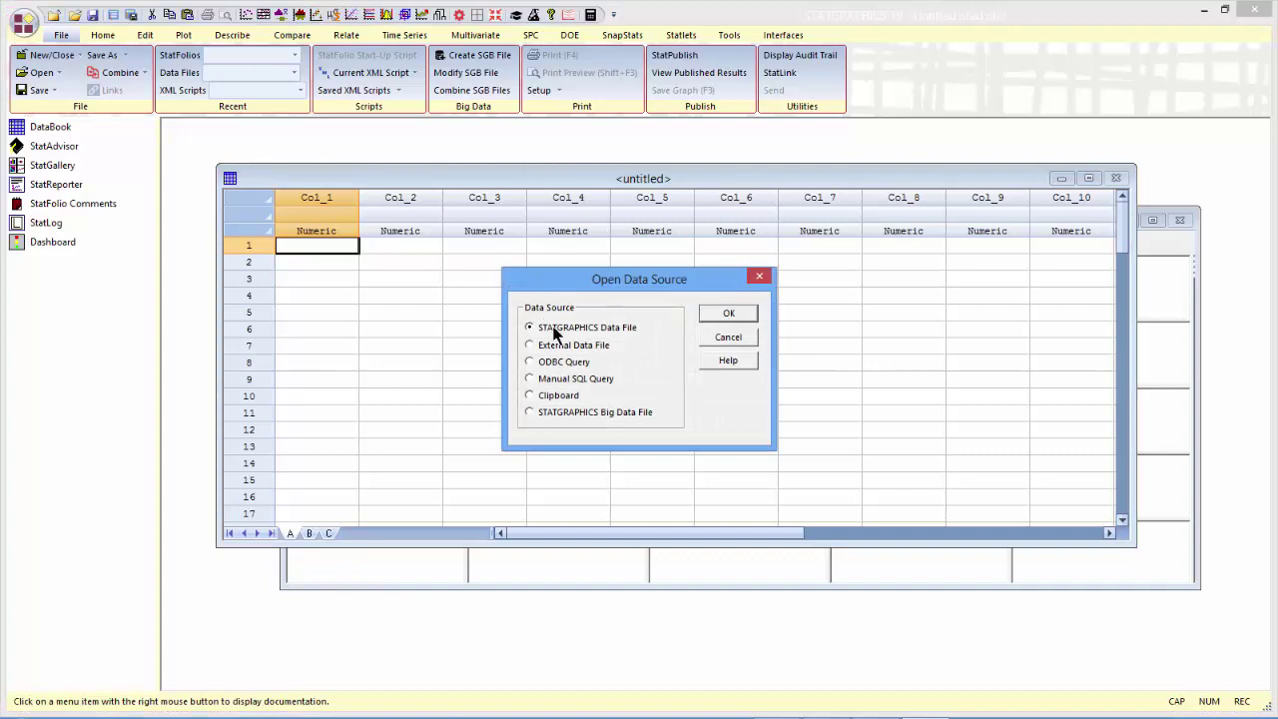
left_click(556, 344)
left_click(714, 315)
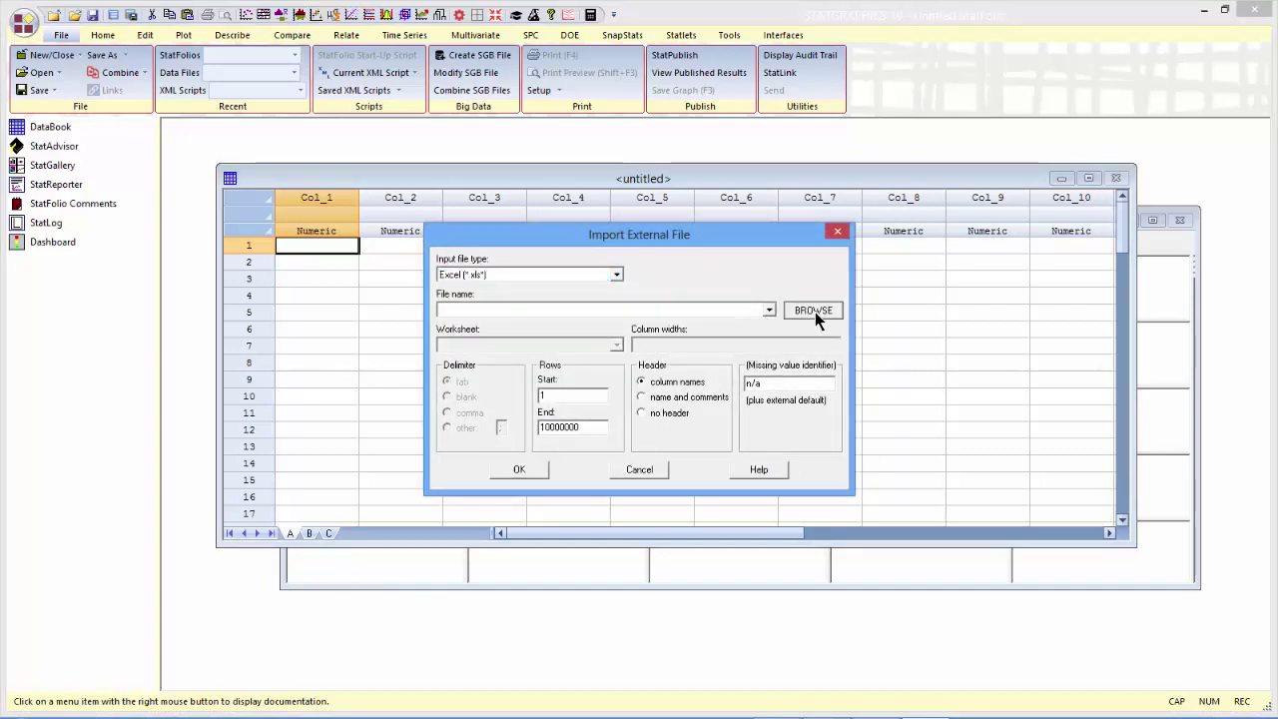
left_click(815, 310)
left_click(293, 112)
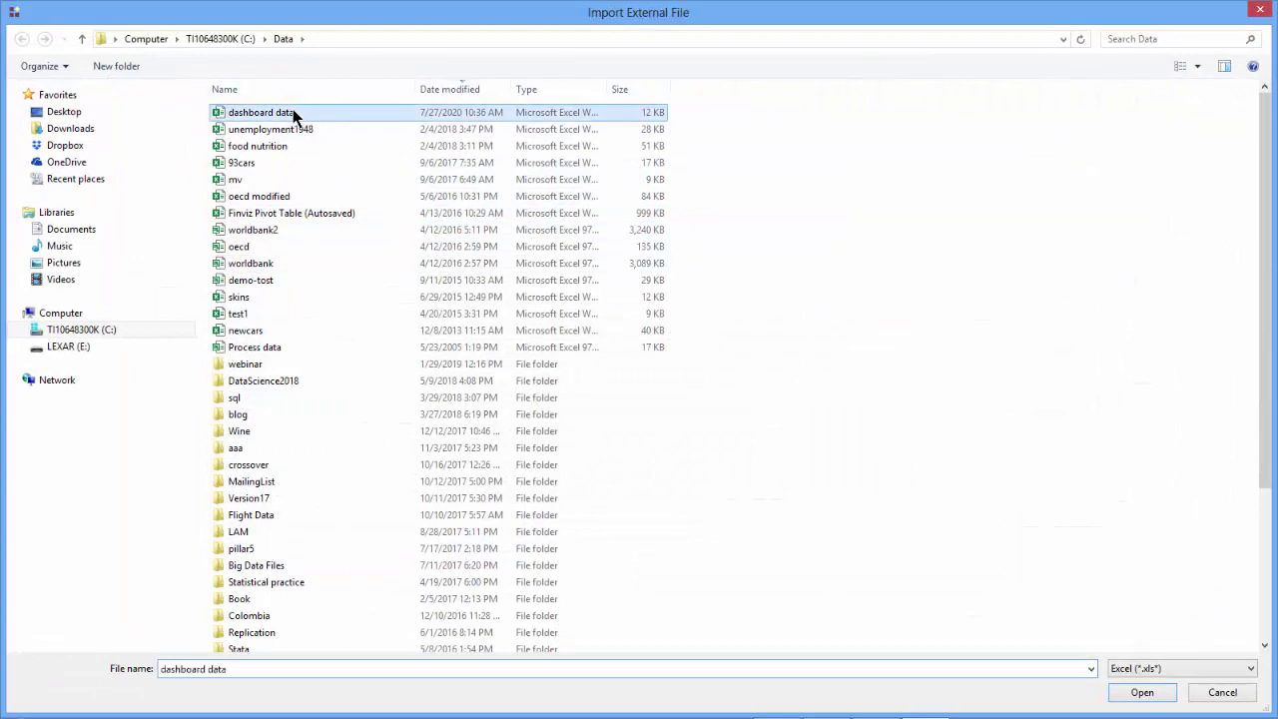
left_click(1131, 692)
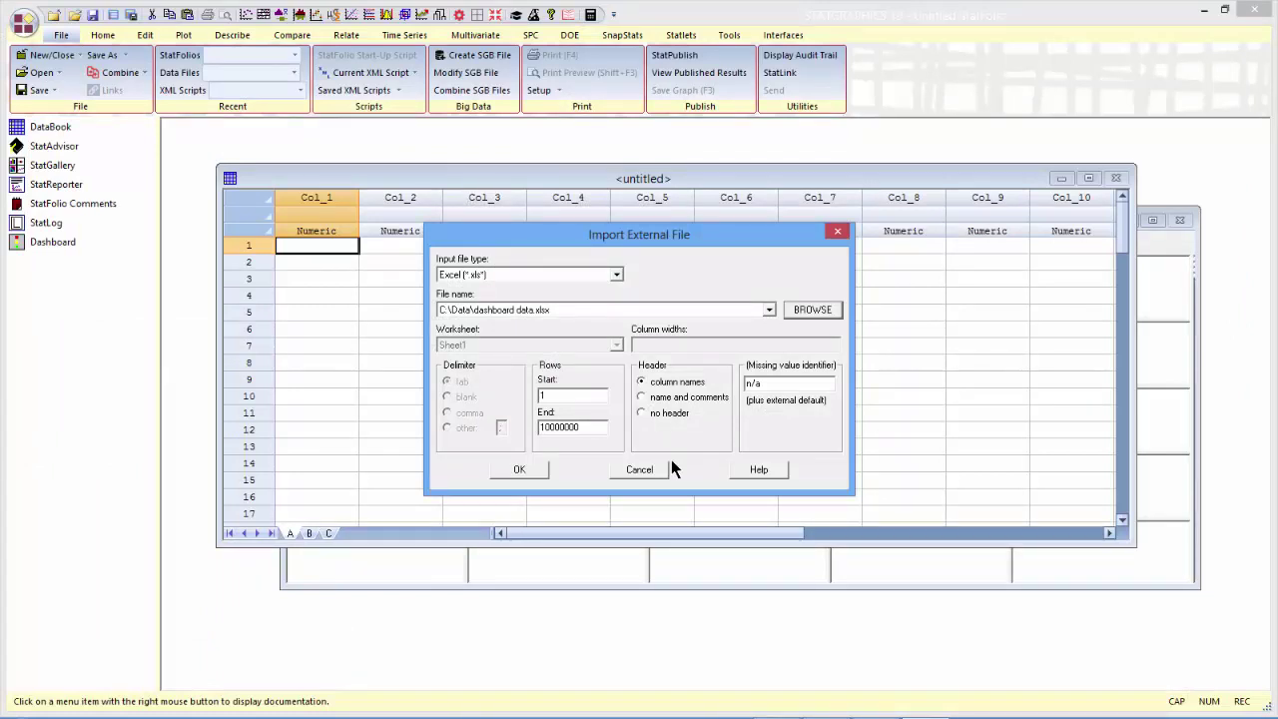
left_click(519, 470)
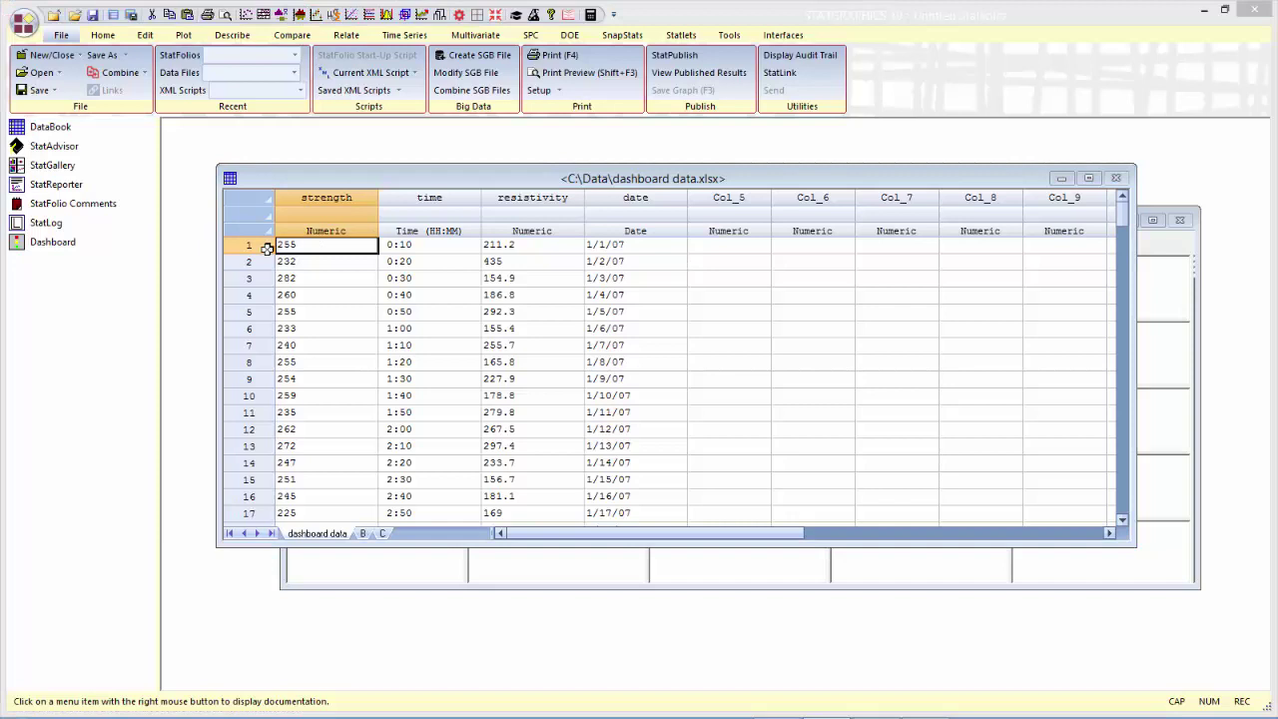
Bring the Dashboard forward and arrange its panes as 2 rows by 2 columns, keeping alerts indicated.
left_click(52, 242)
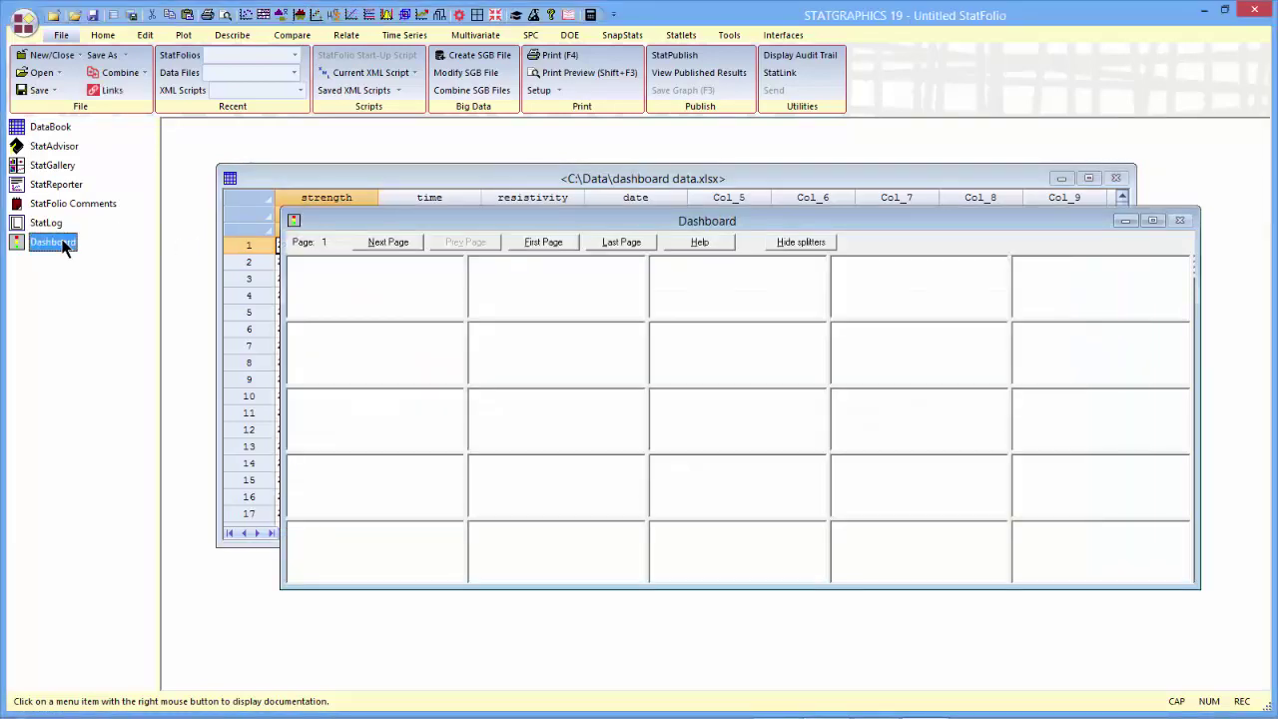
left_click_drag(549, 220, 540, 244)
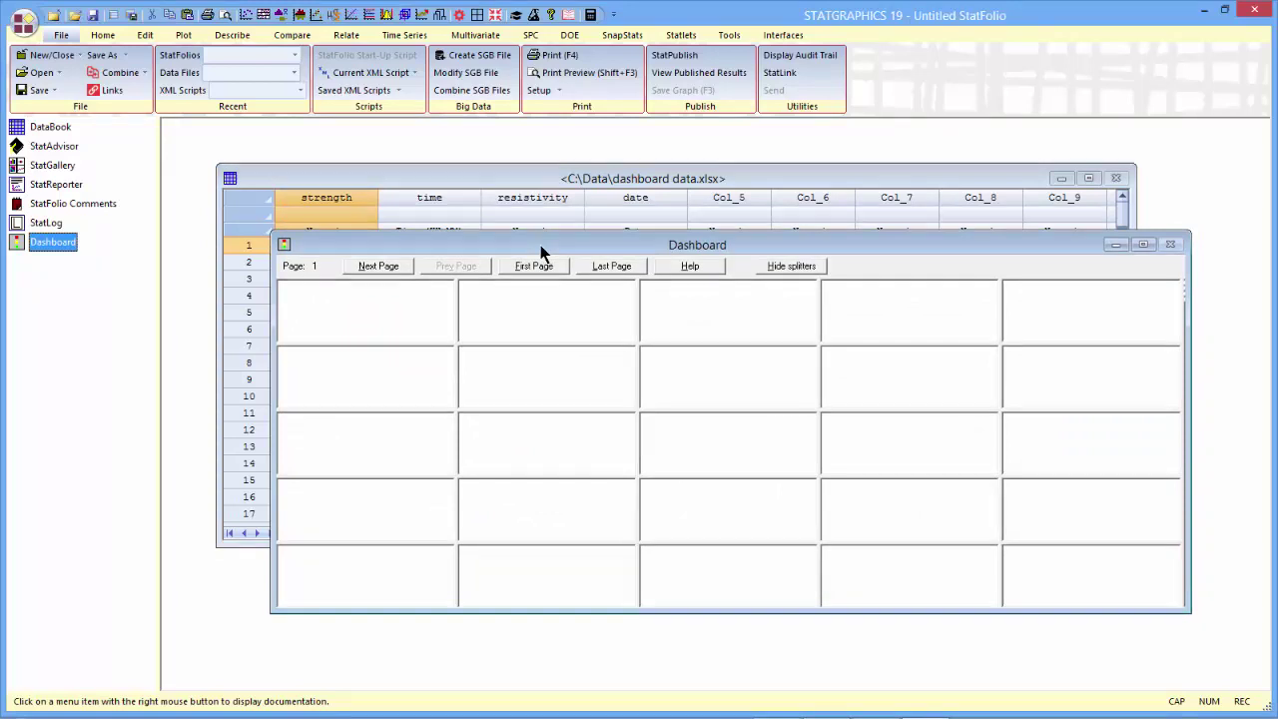
left_click(572, 310)
right_click(572, 310)
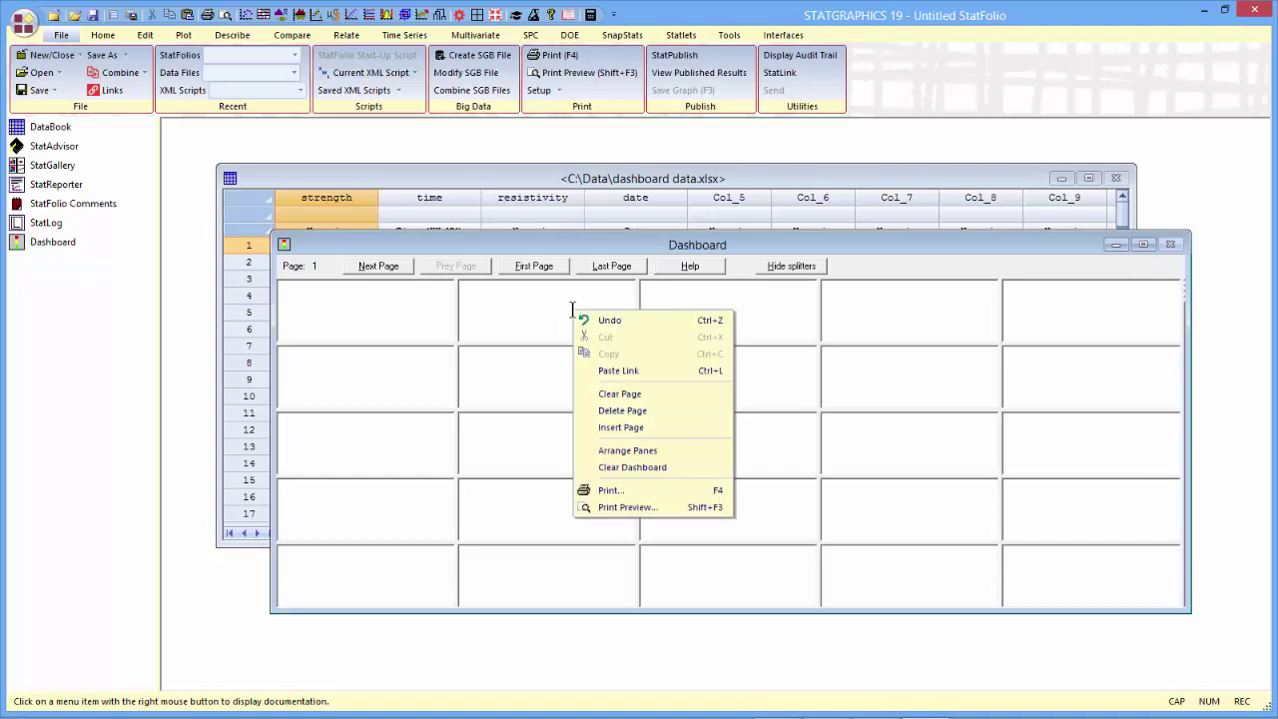
left_click(650, 449)
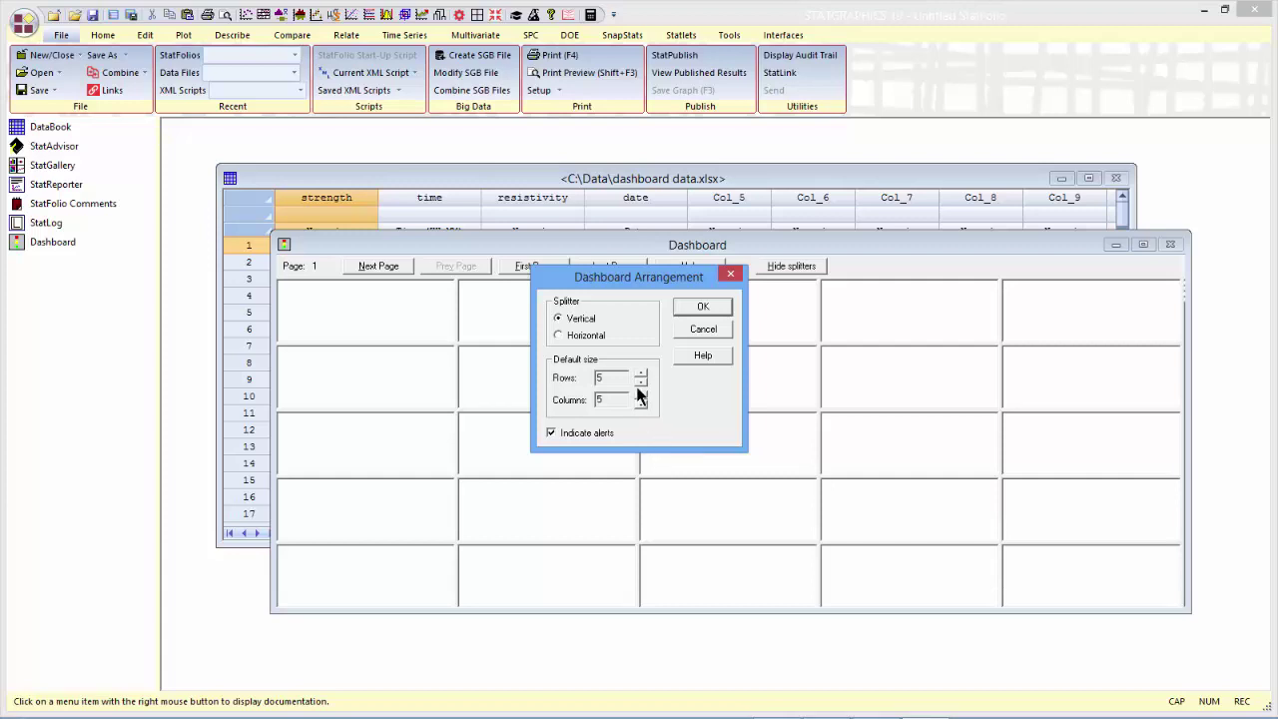
left_click(641, 382)
left_click(640, 384)
left_click(641, 404)
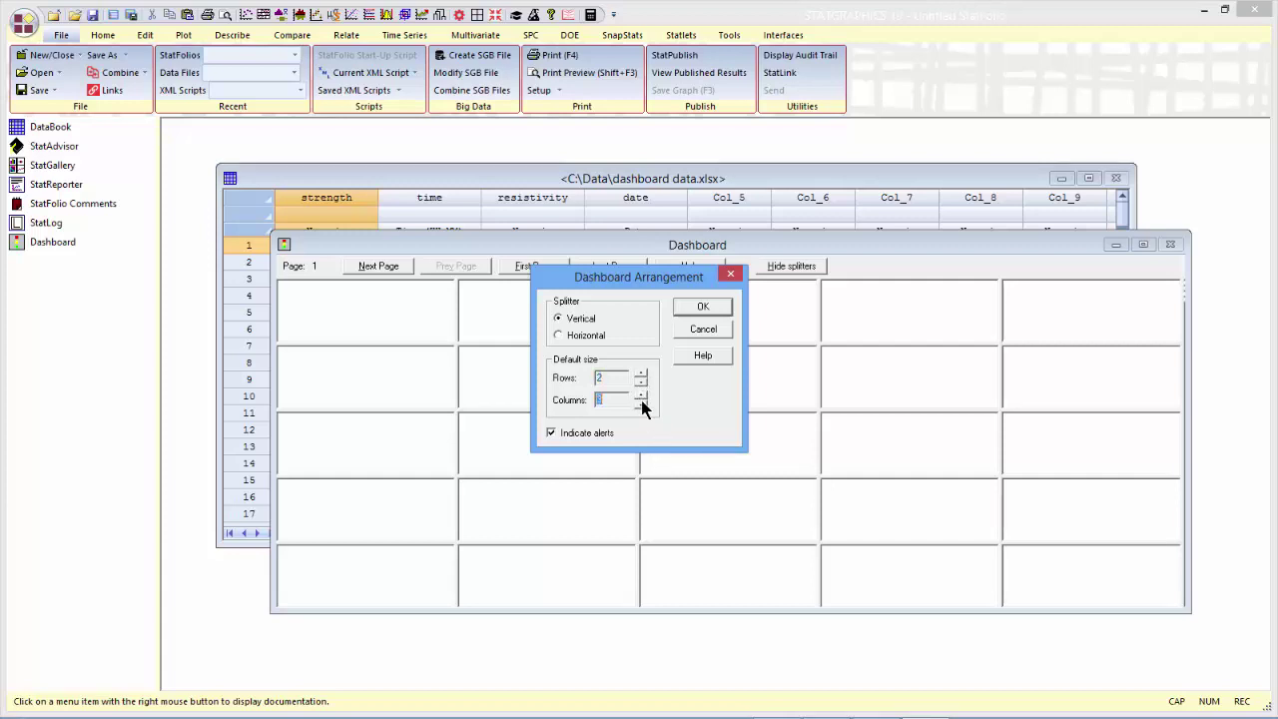
left_click(641, 404)
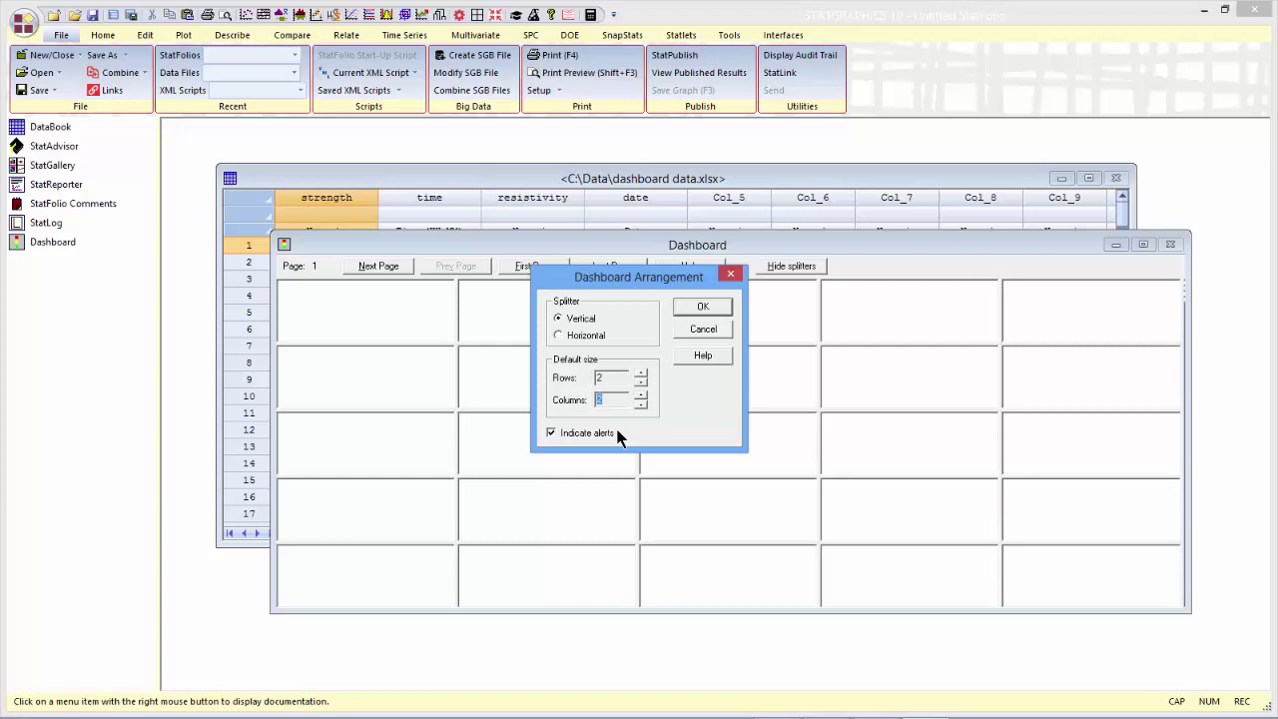
left_click(687, 306)
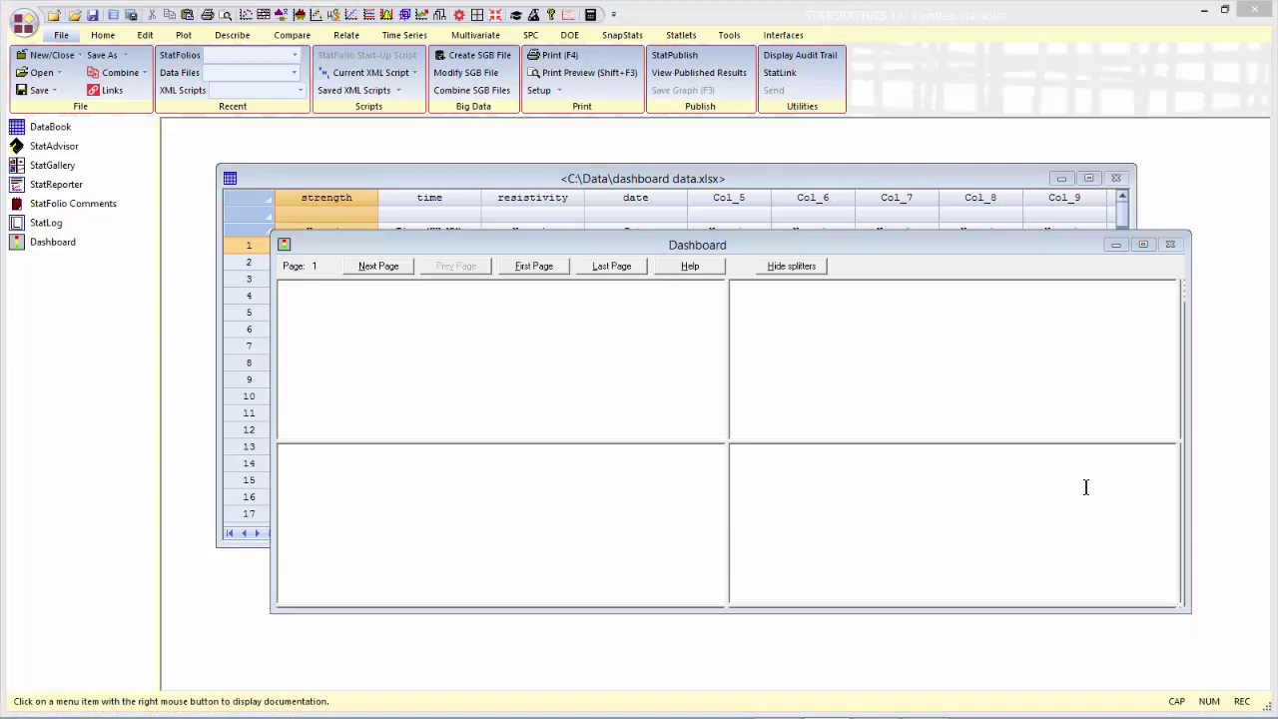
Run an Individuals control chart with strength as observations and time as labels, accepting default options.
left_click(530, 35)
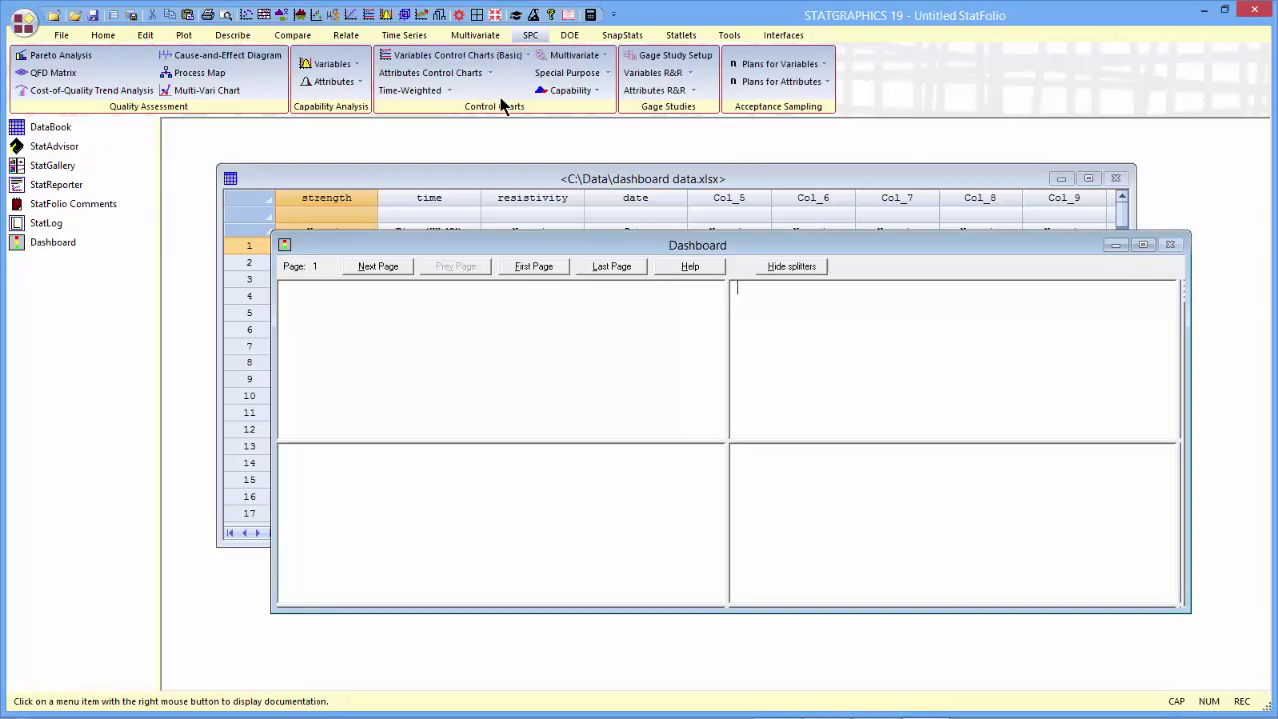
left_click(487, 58)
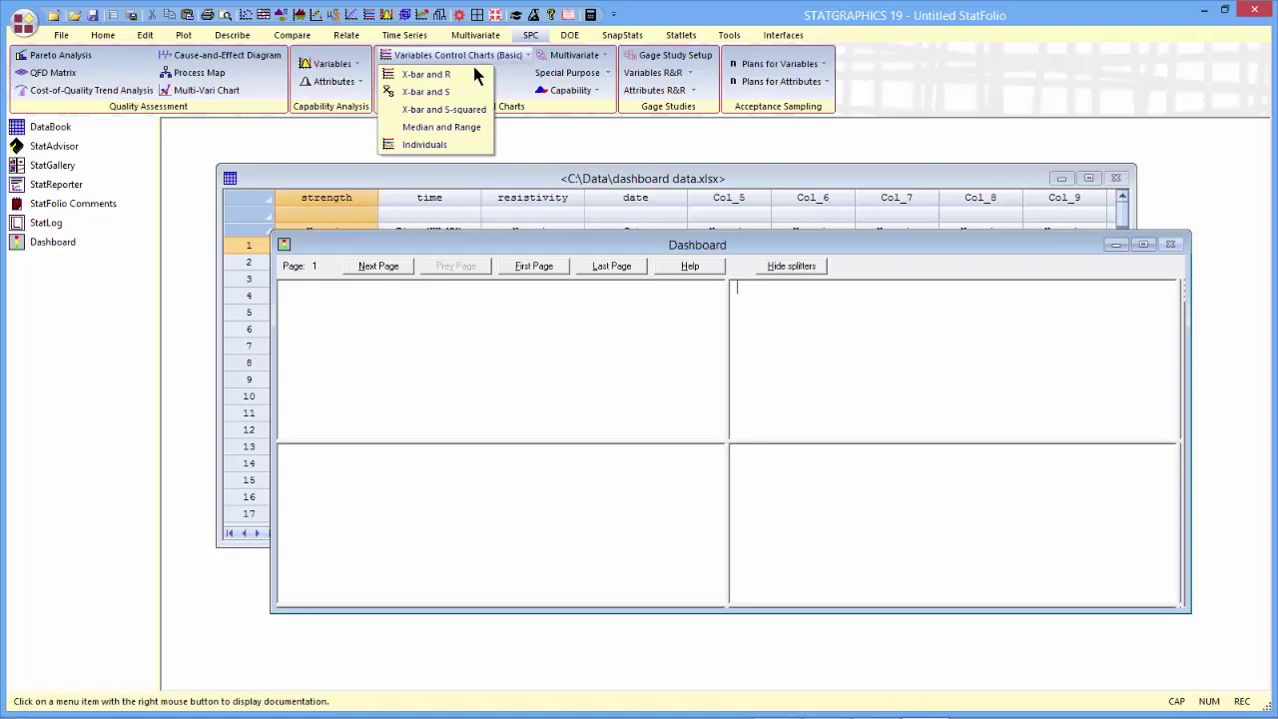
left_click(435, 146)
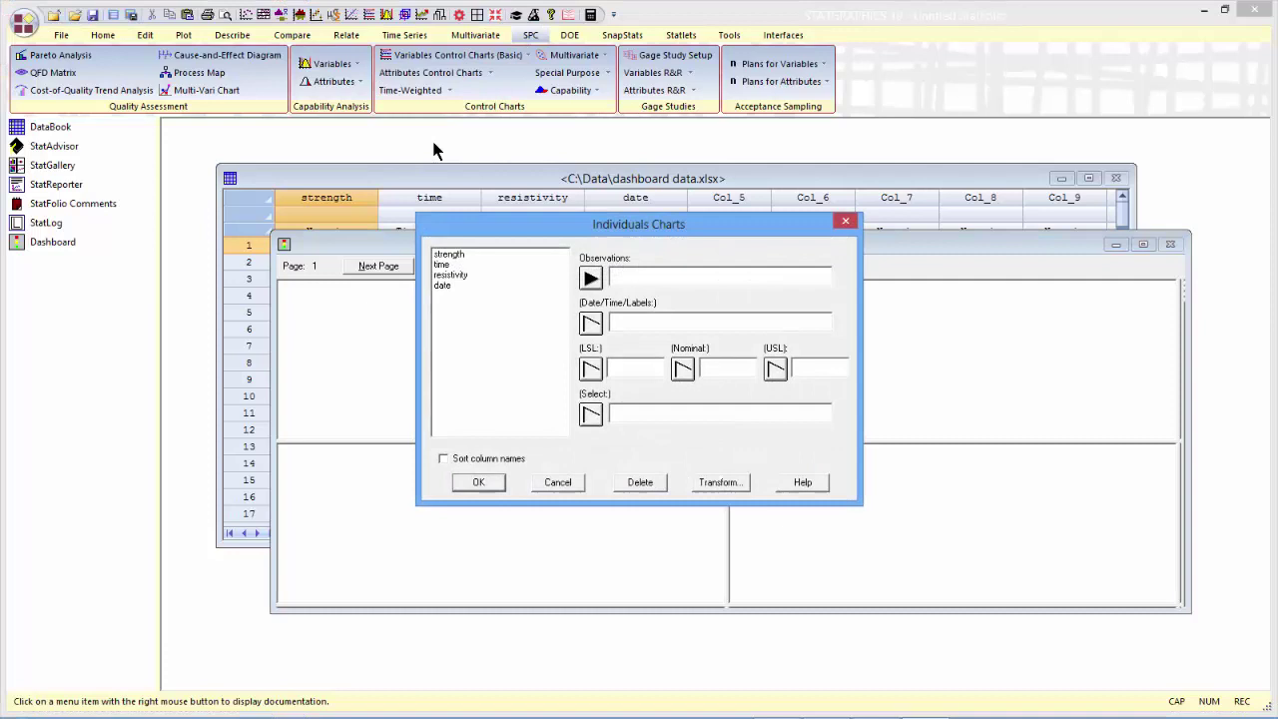
left_click(461, 256)
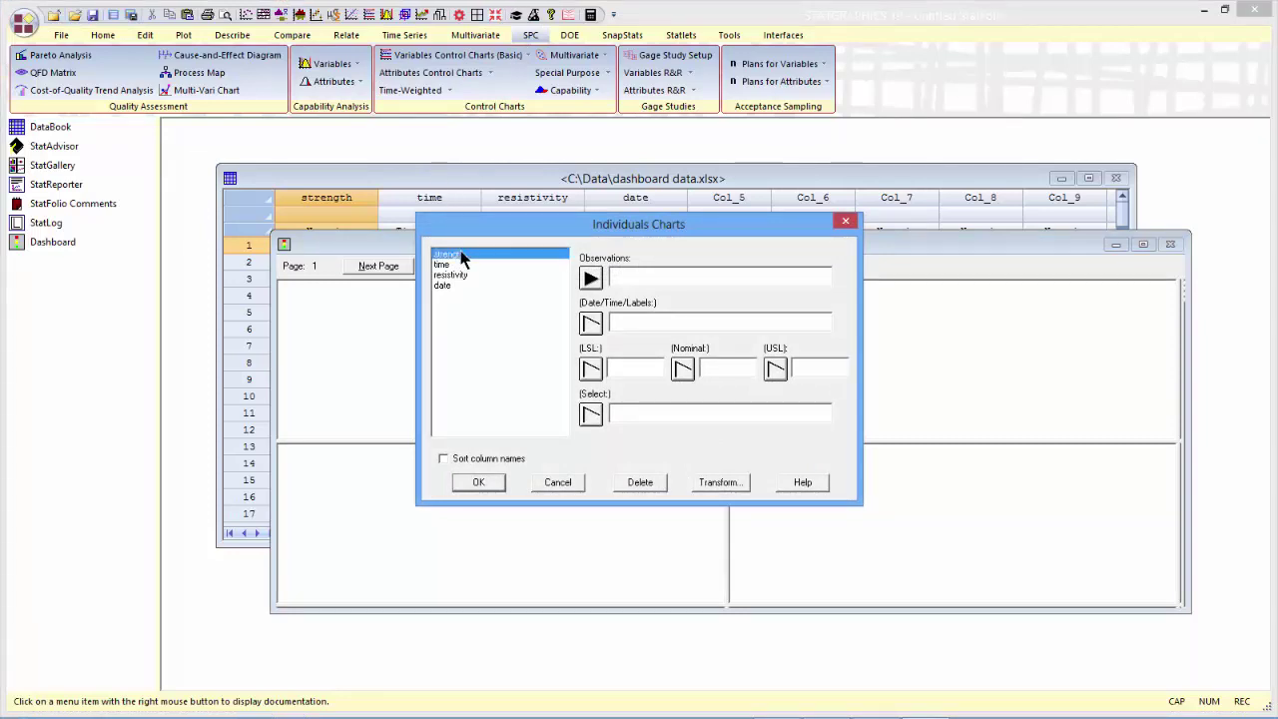
left_click(590, 277)
left_click(450, 263)
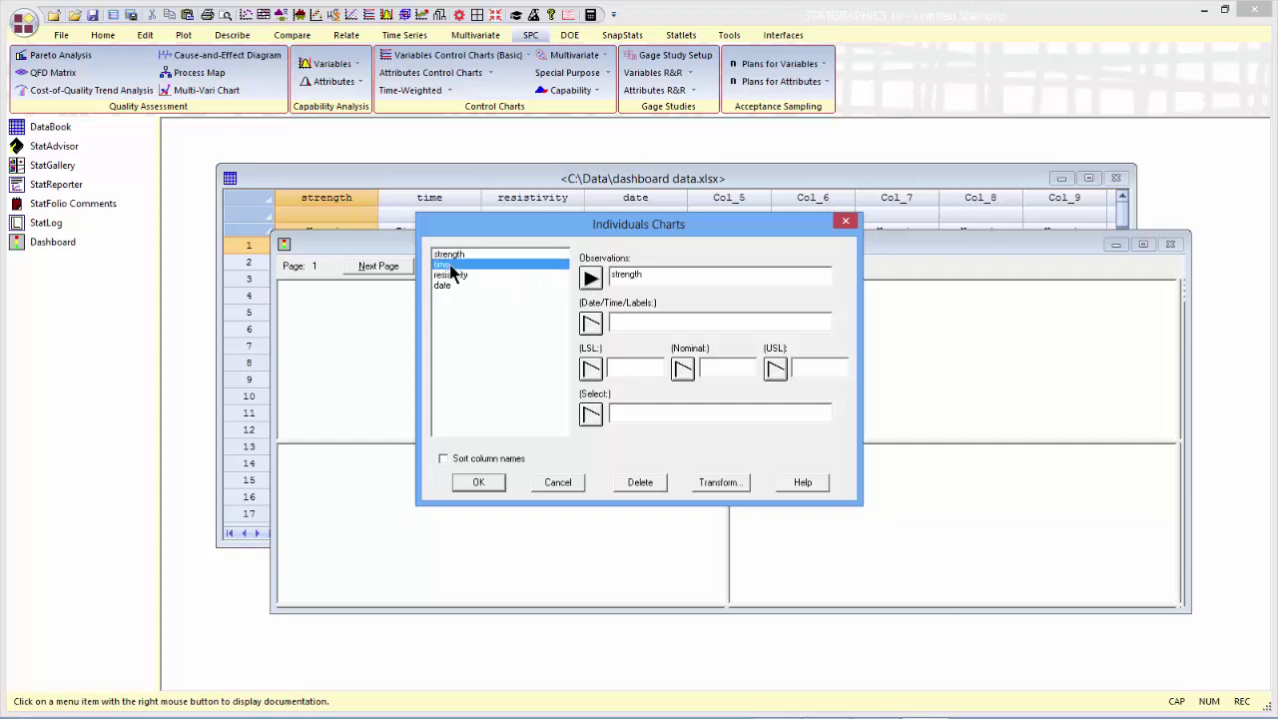
left_click(590, 325)
left_click(489, 480)
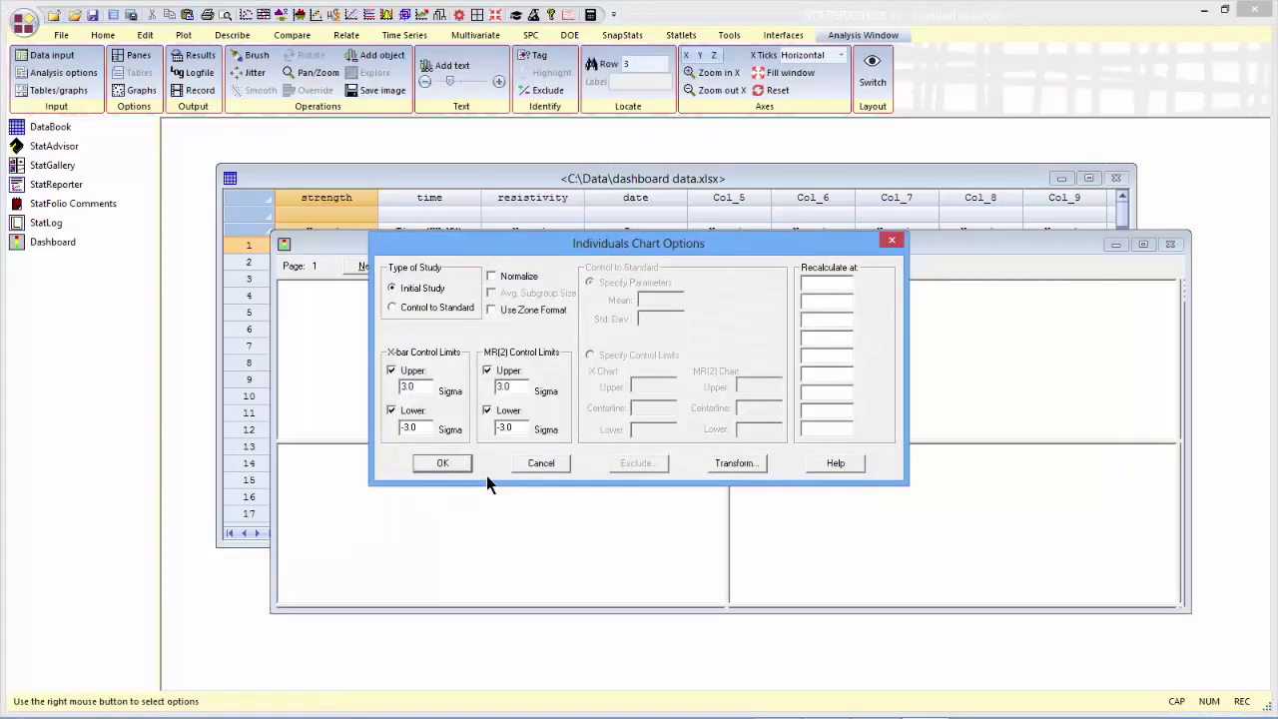
left_click(454, 467)
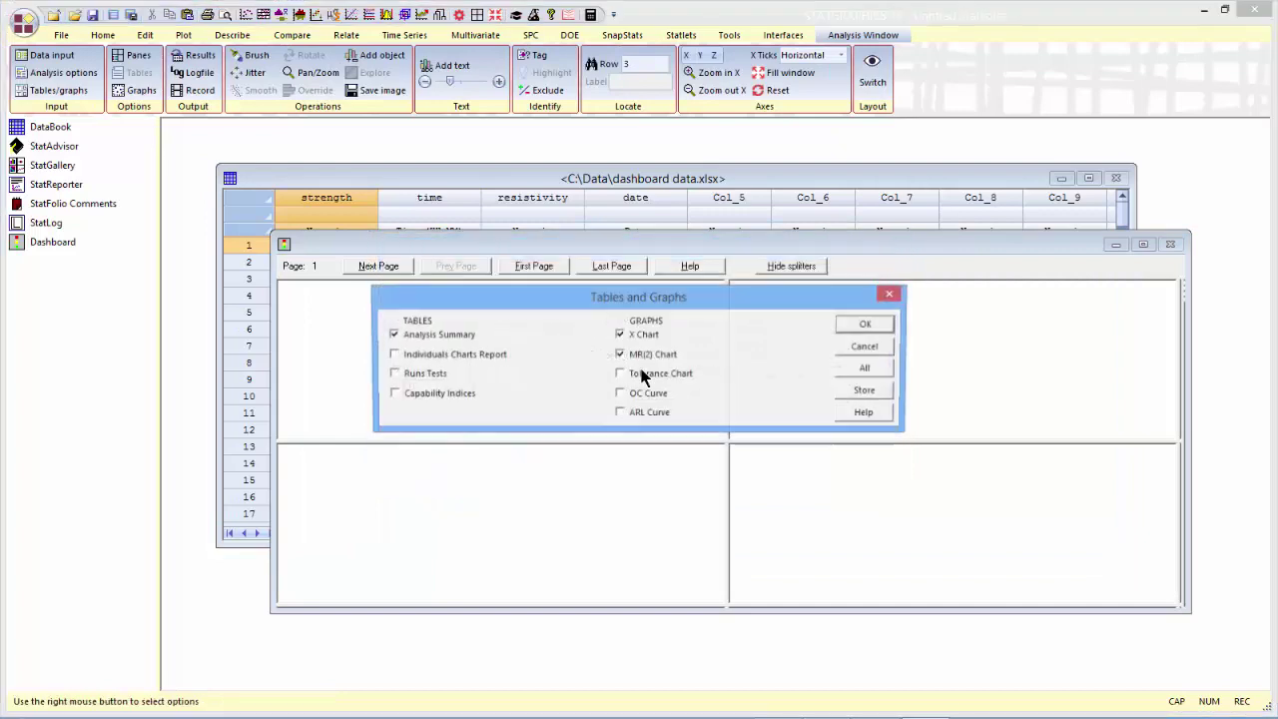
left_click(842, 331)
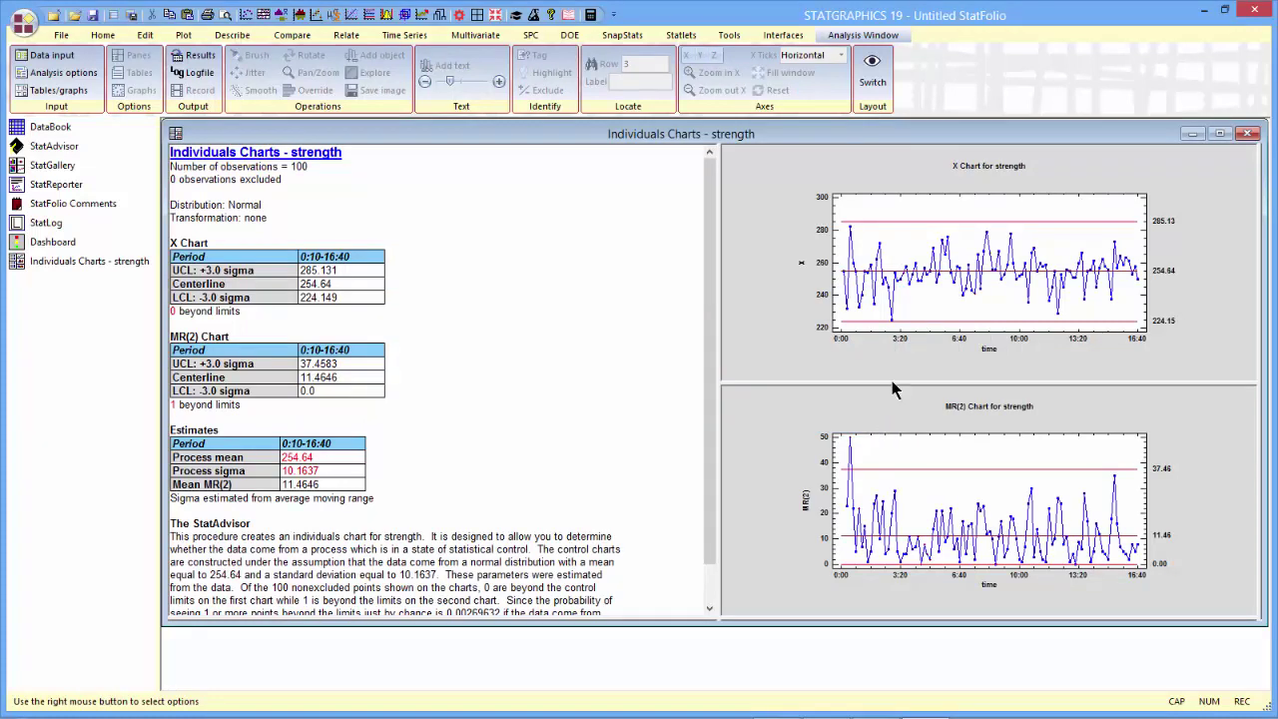
Inspect the enlarged X and MR(2) charts, then maximize the X chart and copy it to the dashboard.
double_click(898, 340)
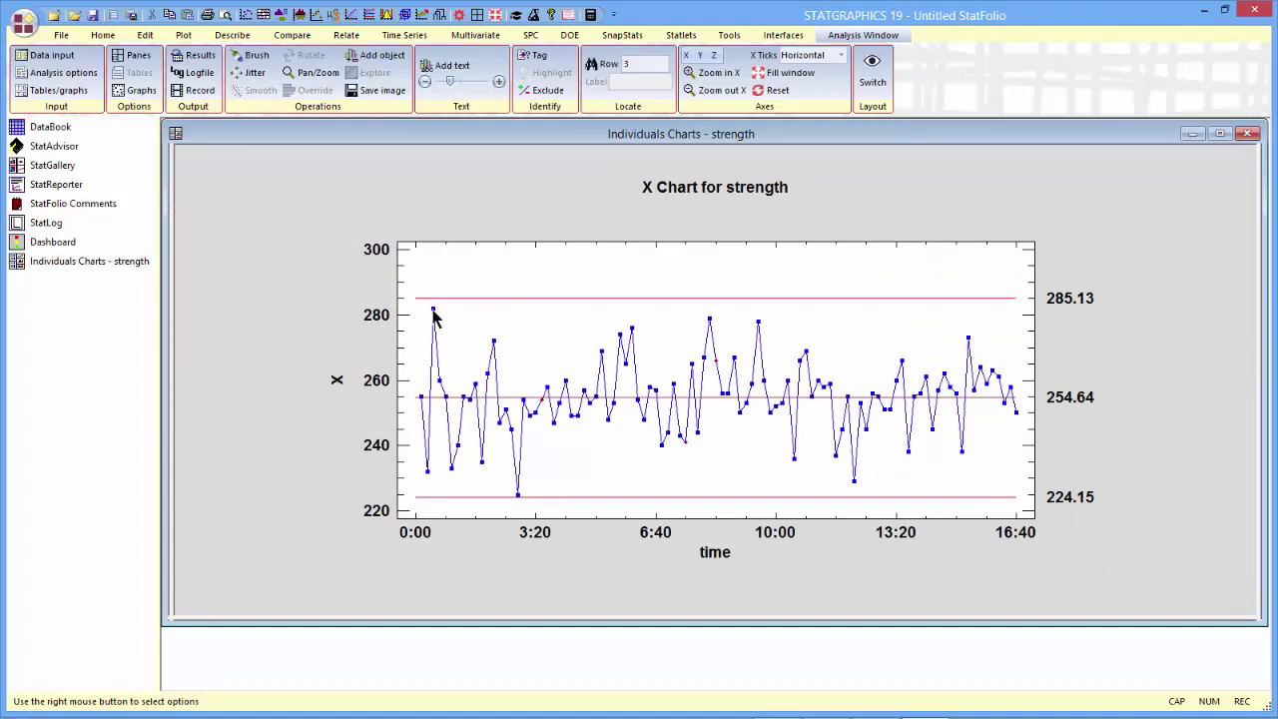
double_click(586, 435)
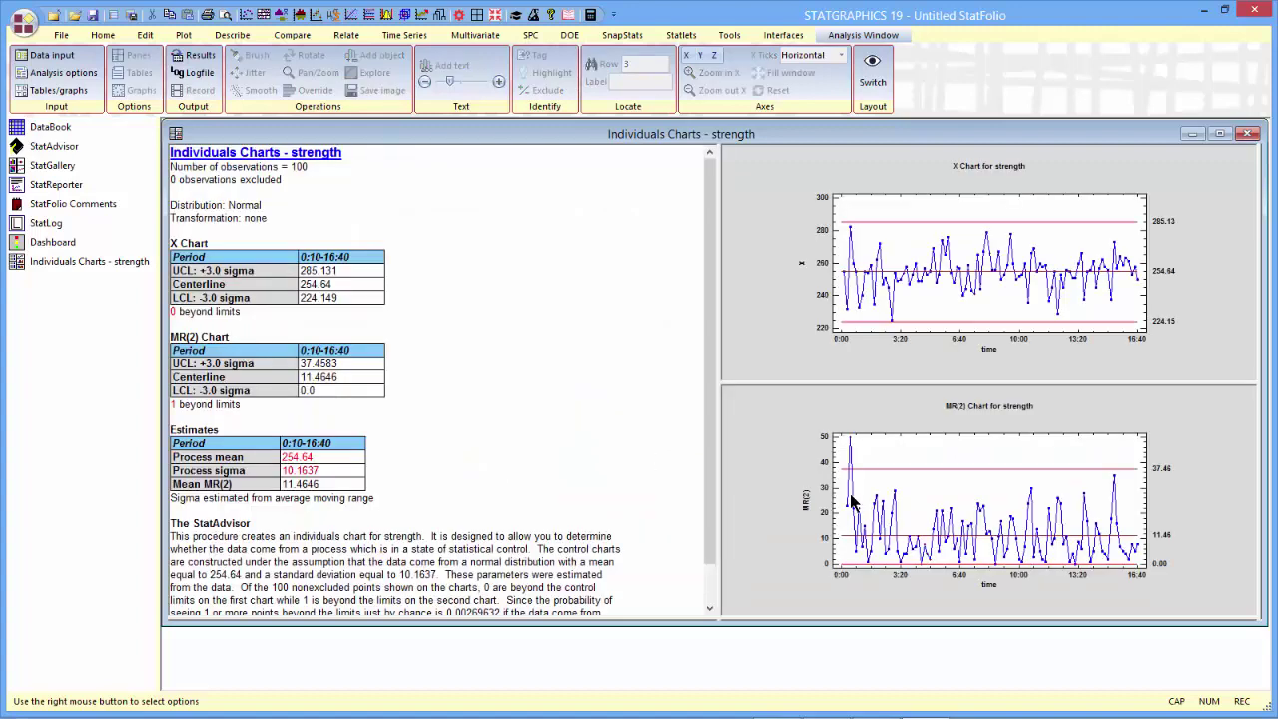
double_click(870, 489)
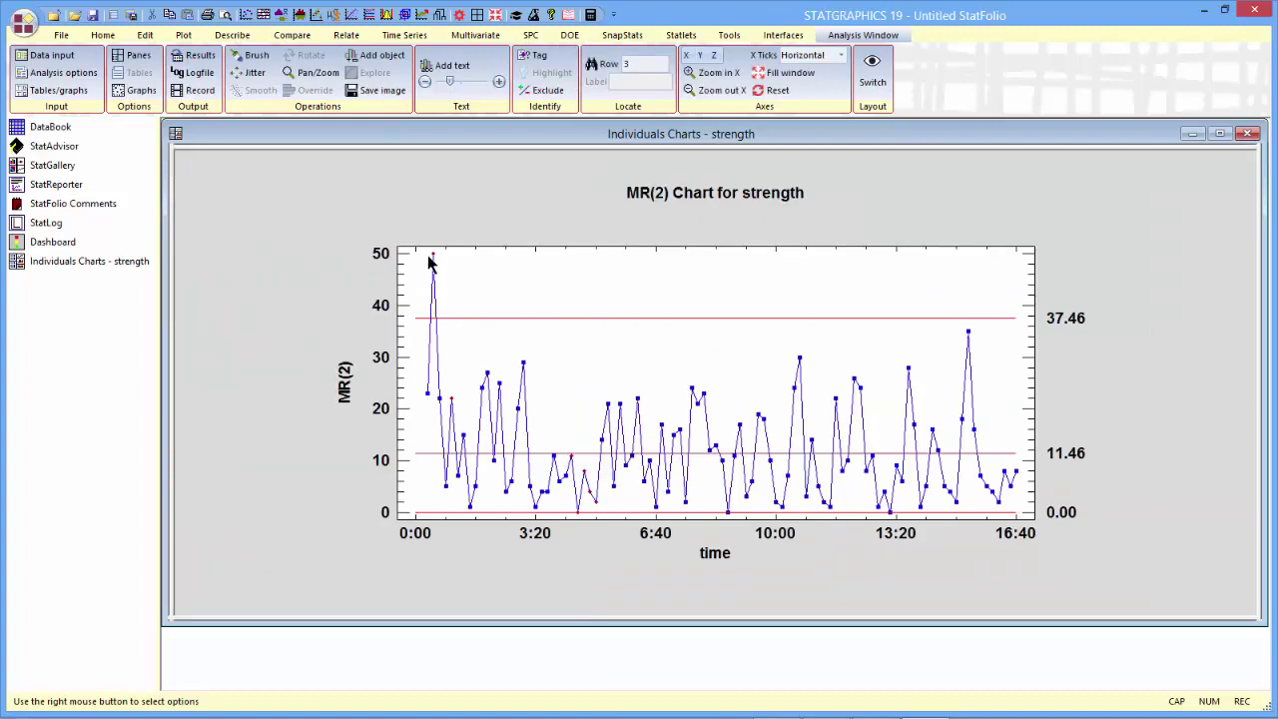
double_click(509, 361)
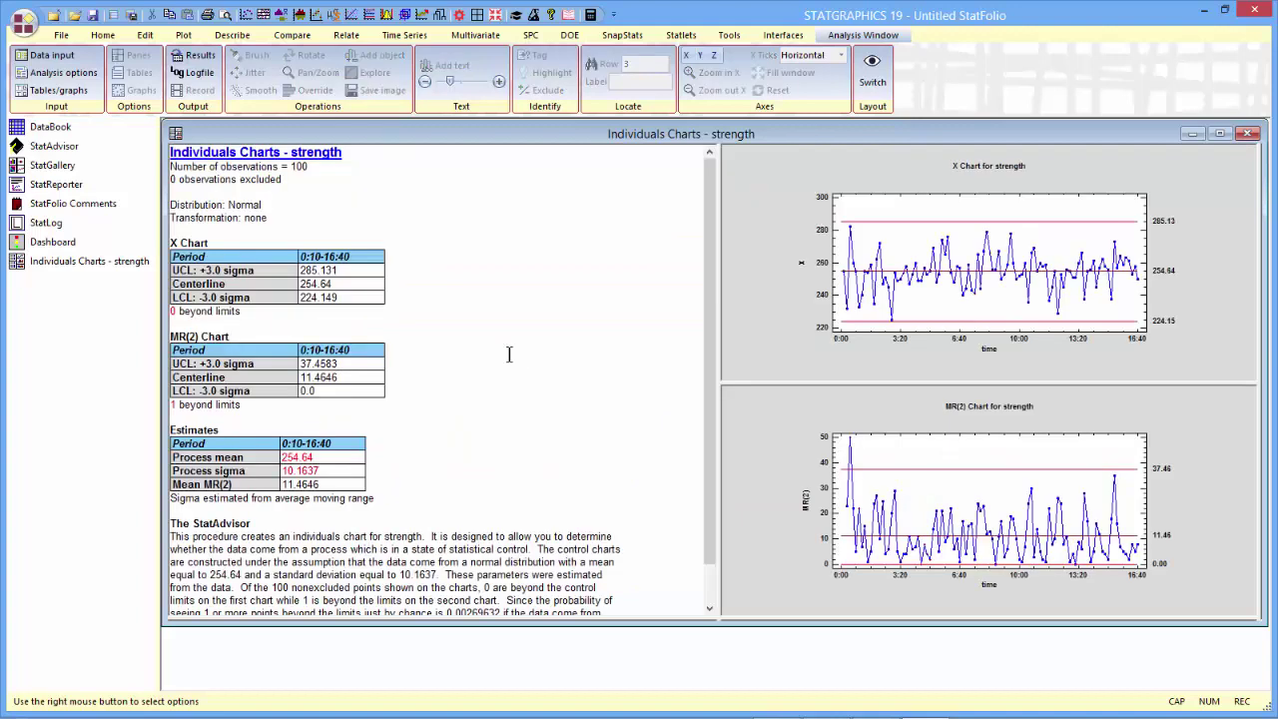
double_click(806, 188)
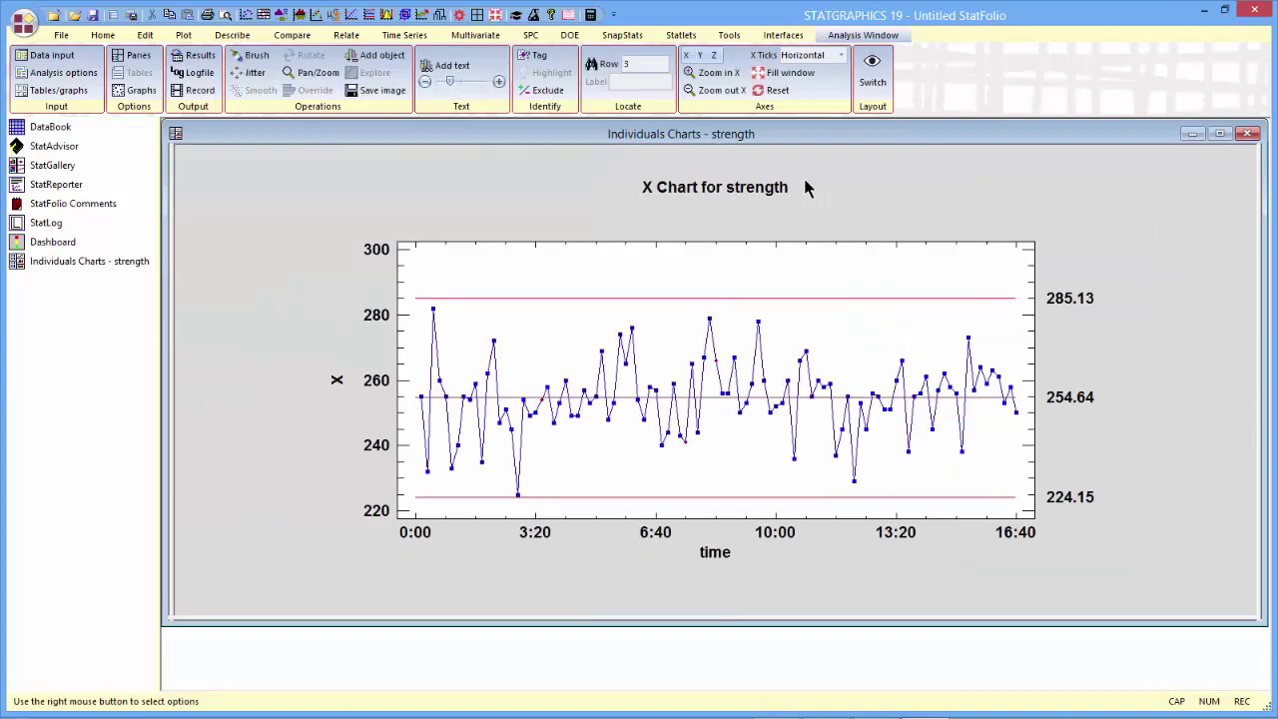
right_click(806, 188)
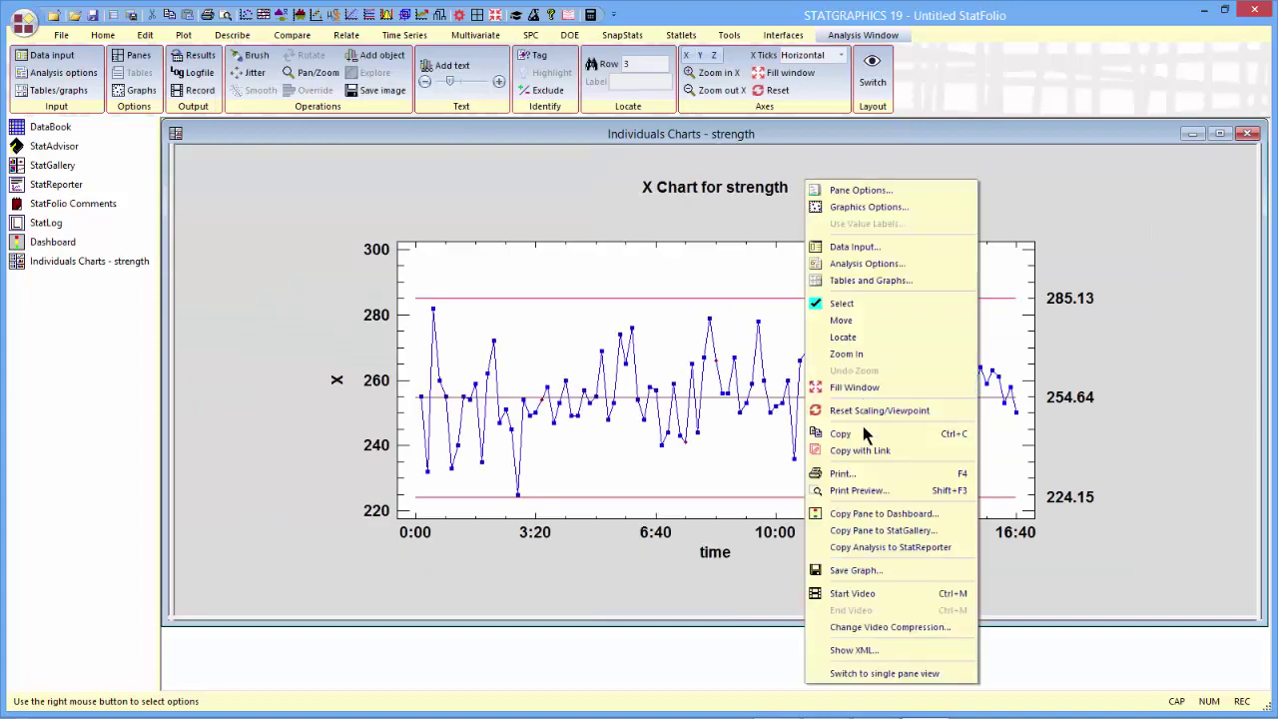
left_click(900, 511)
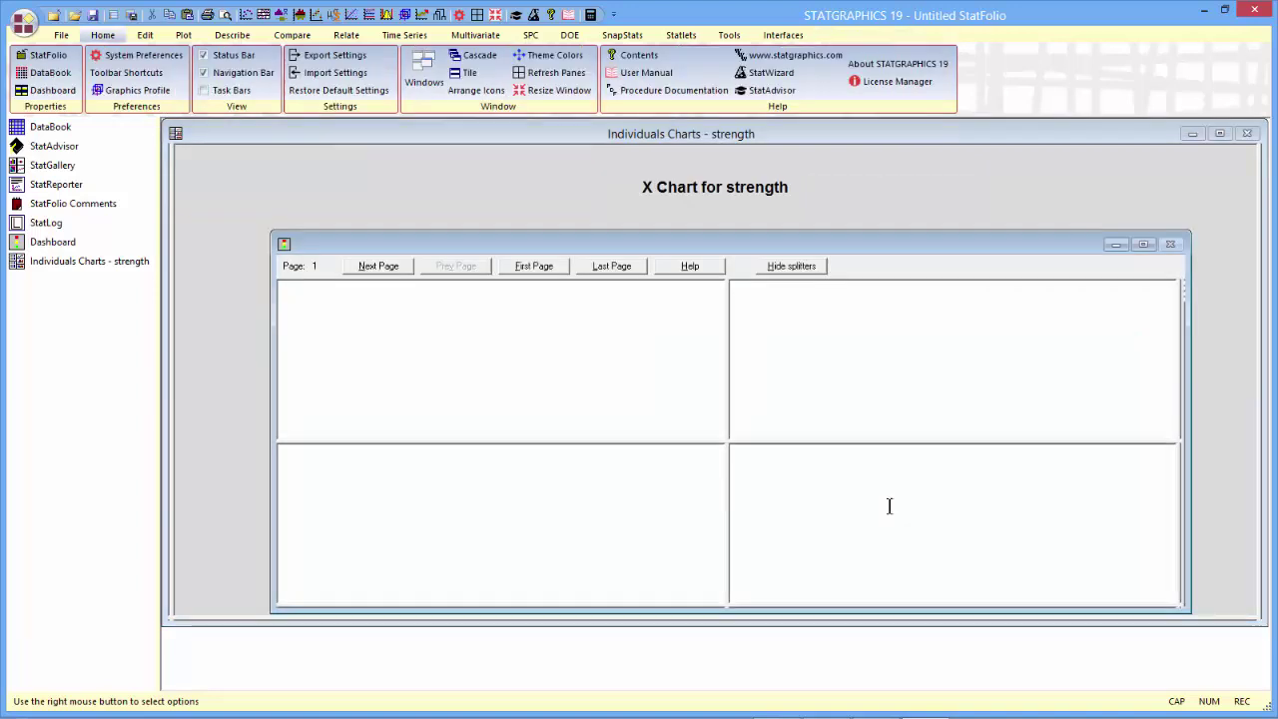
Paste-link the strength X chart into the upper-left dashboard pane.
right_click(497, 326)
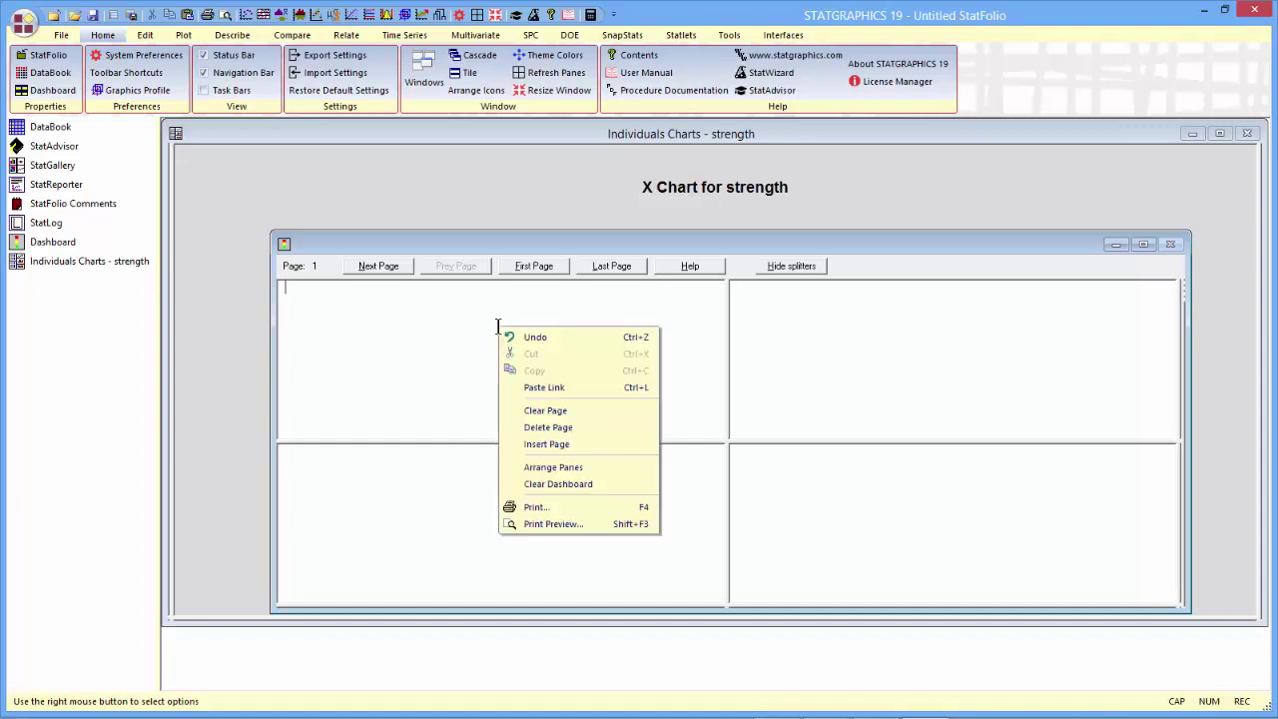
left_click(545, 389)
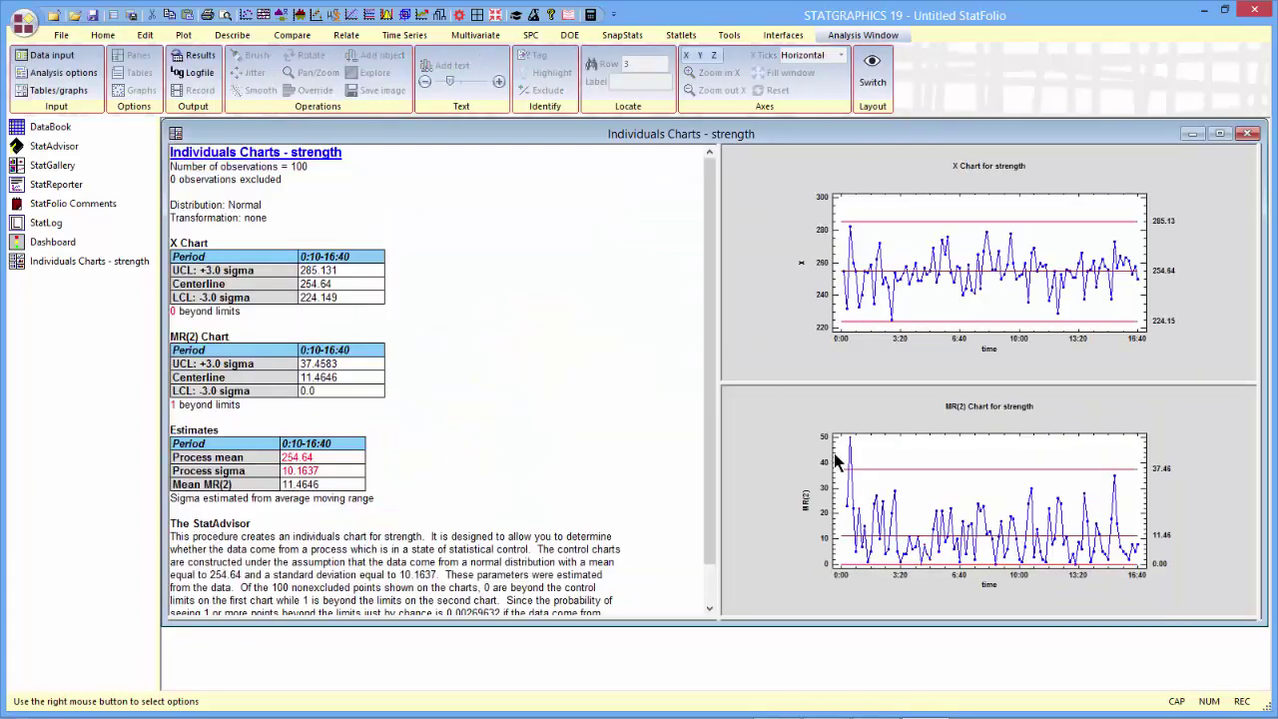
Copy the maximized MR(2) chart to the dashboard and paste-link it into the top-right pane.
double_click(831, 450)
right_click(576, 212)
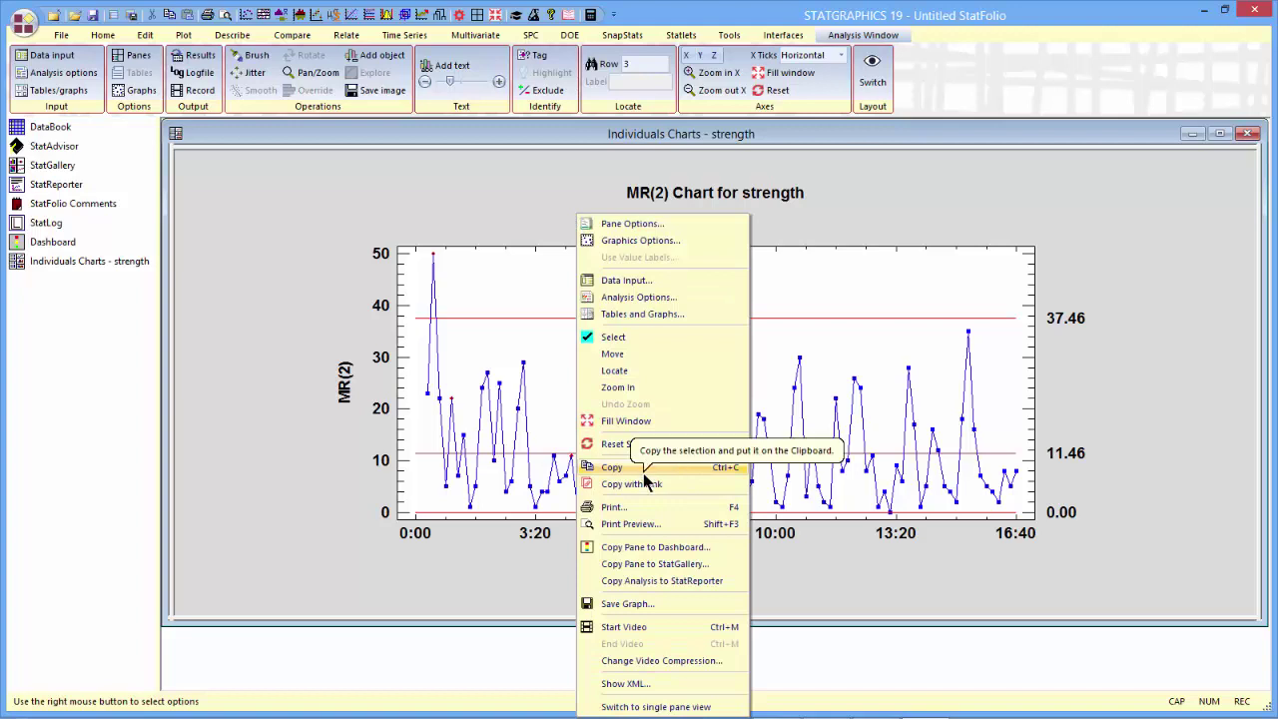
left_click(678, 548)
right_click(776, 323)
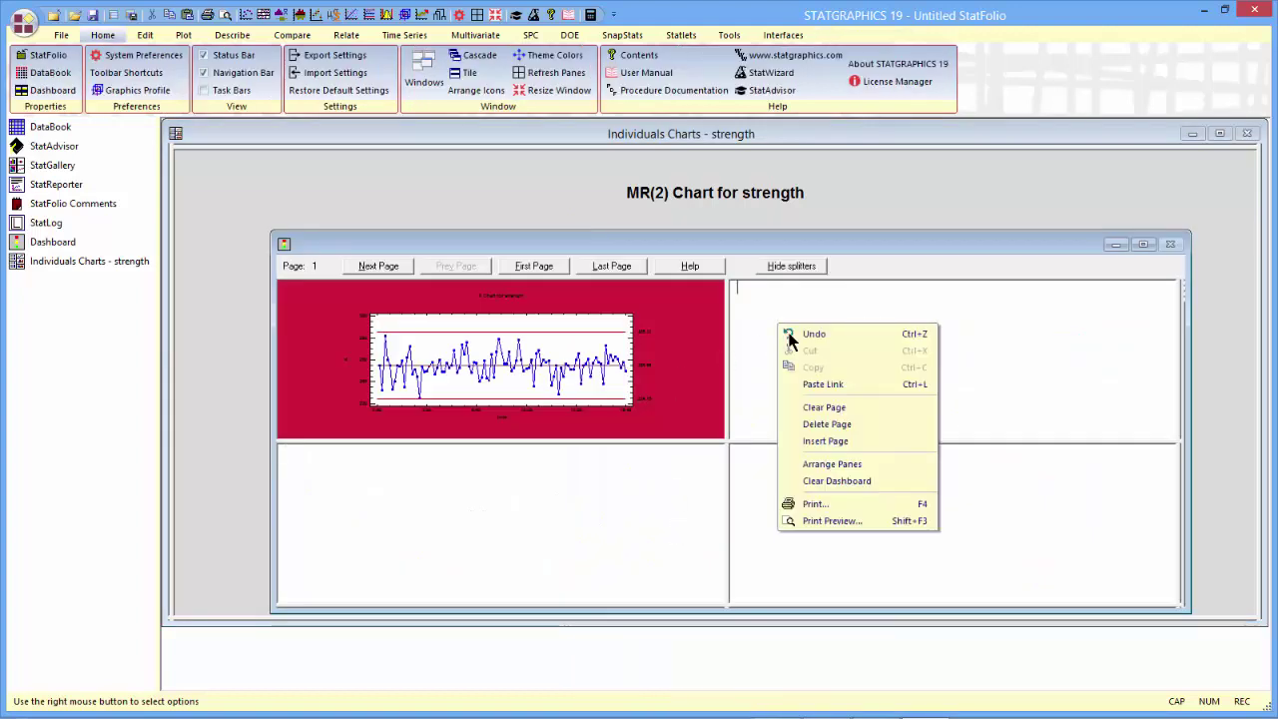
left_click(832, 388)
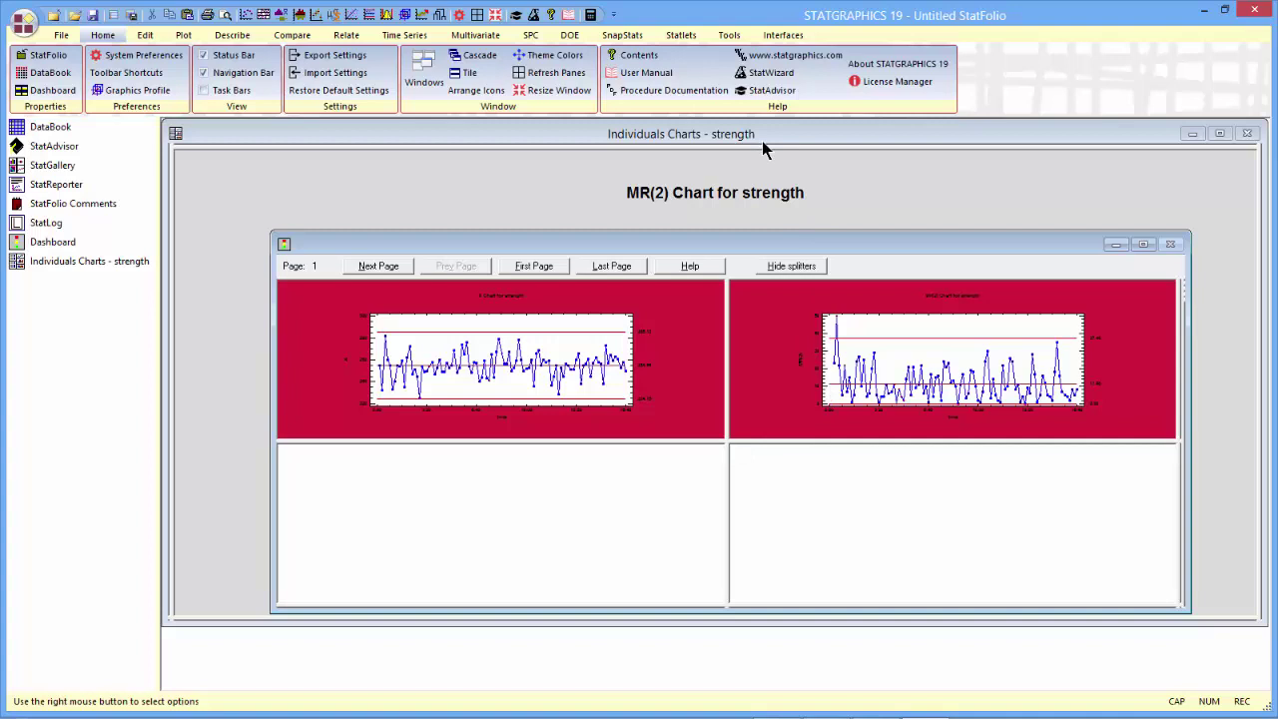
Set up an Individuals capability analysis of resistivity with date labels and upper spec limit 600.
left_click(530, 35)
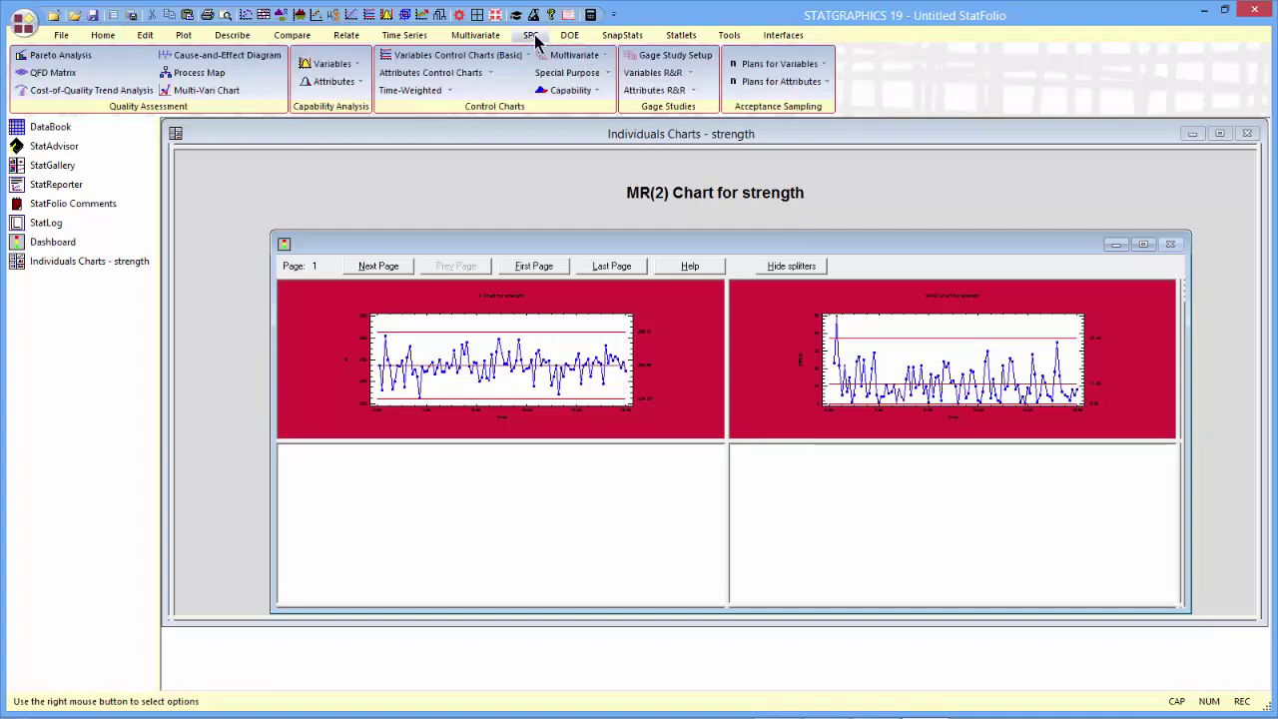
left_click(342, 66)
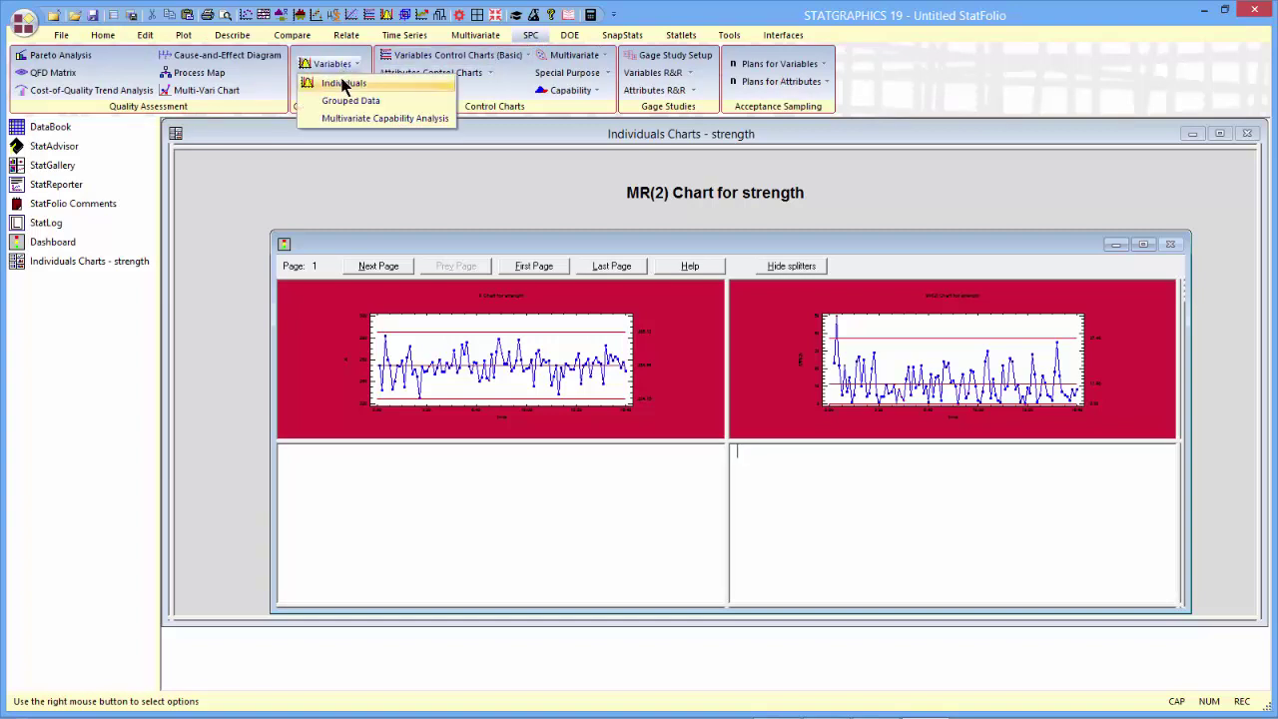
left_click(342, 84)
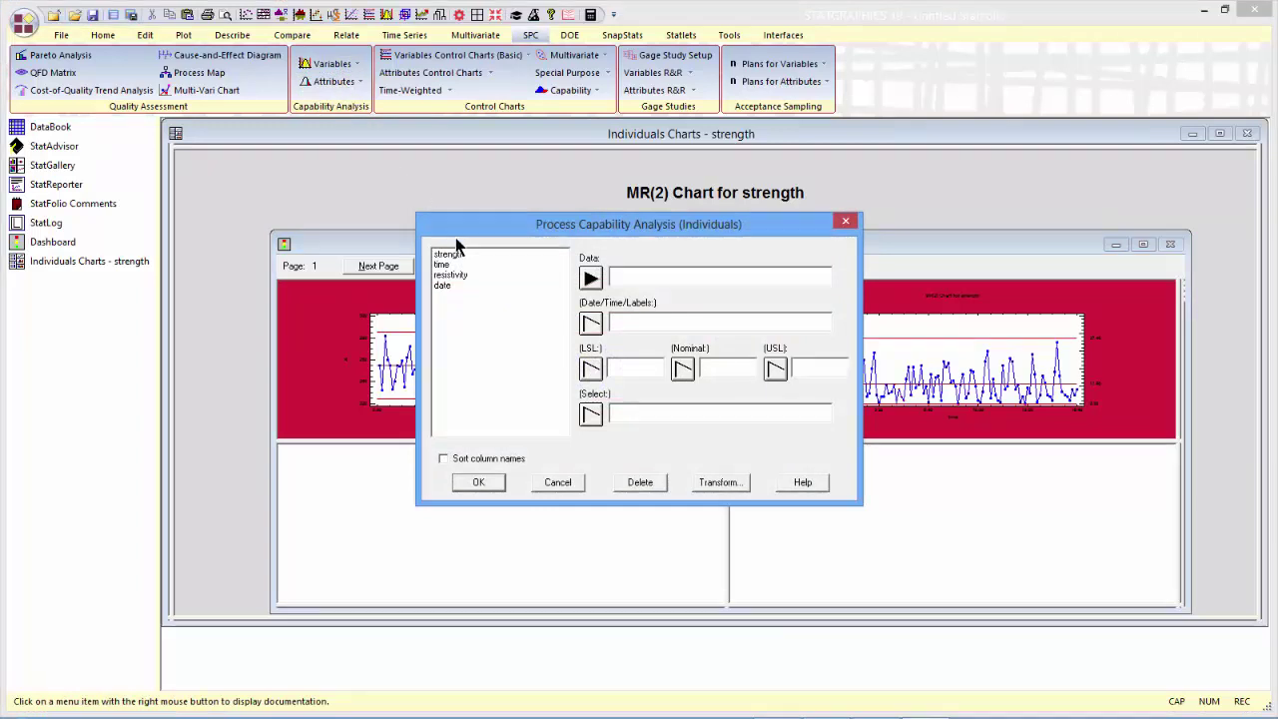
left_click(465, 274)
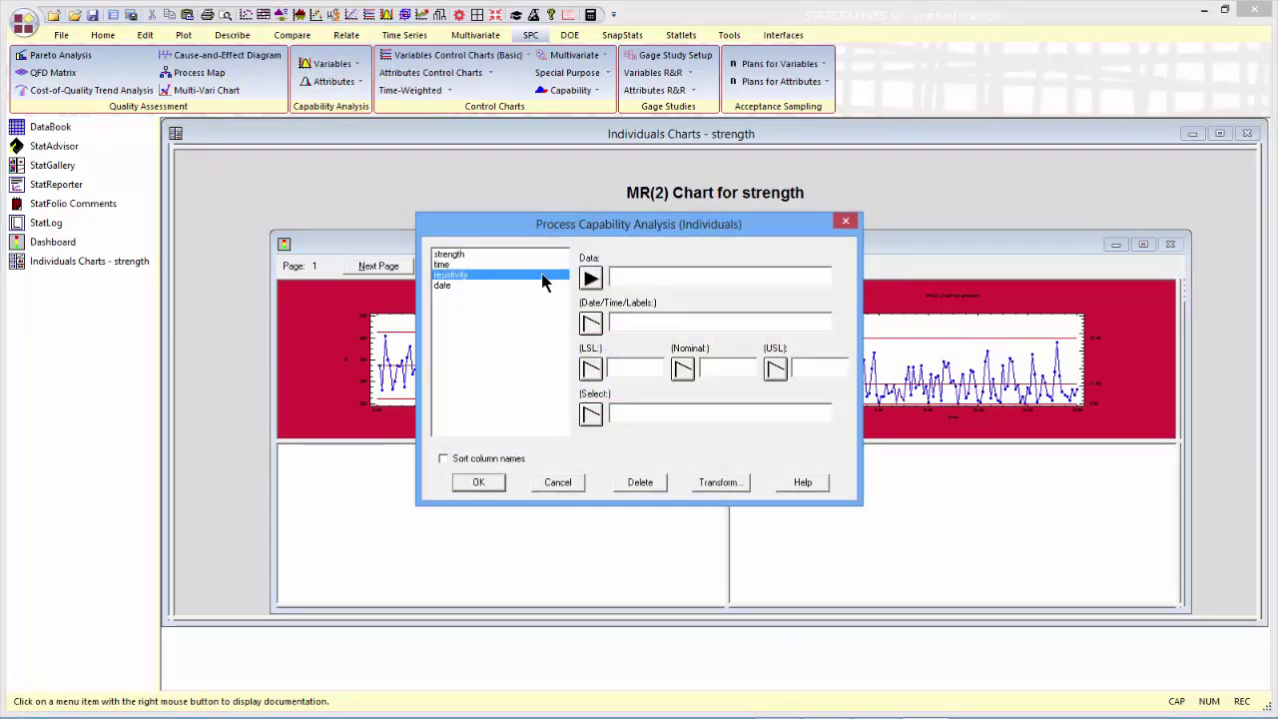
left_click(593, 281)
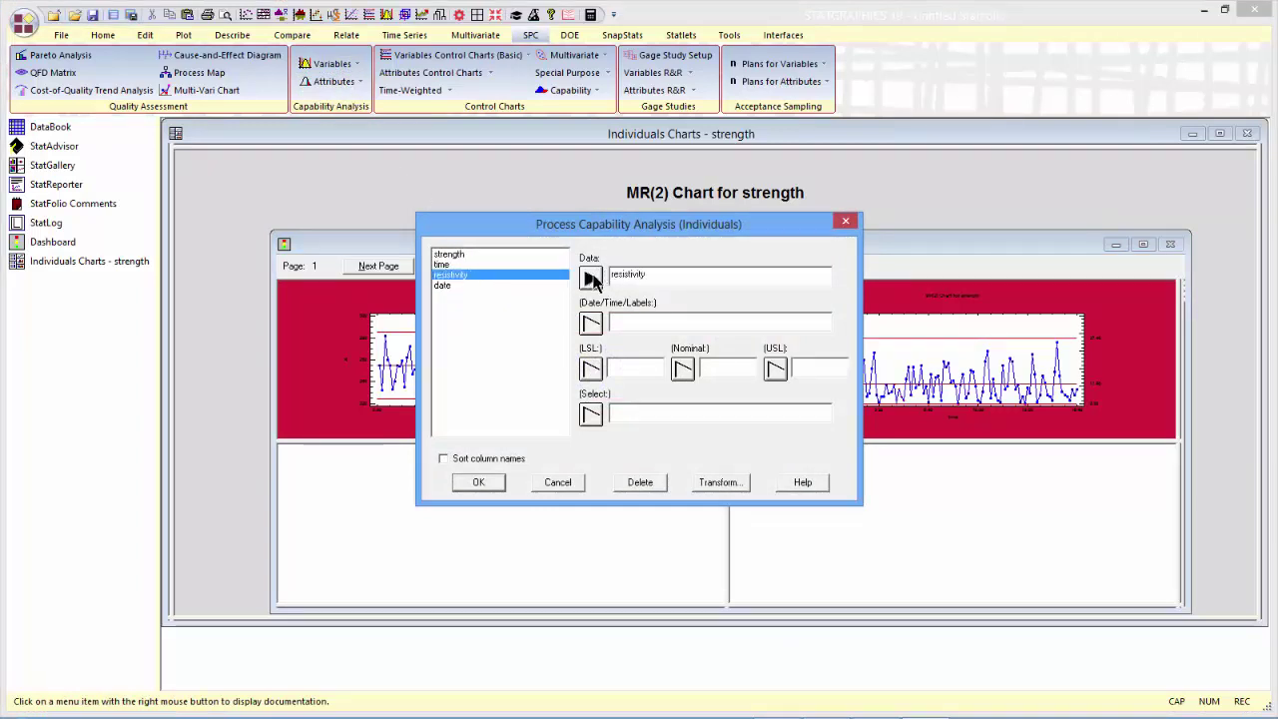
left_click(449, 286)
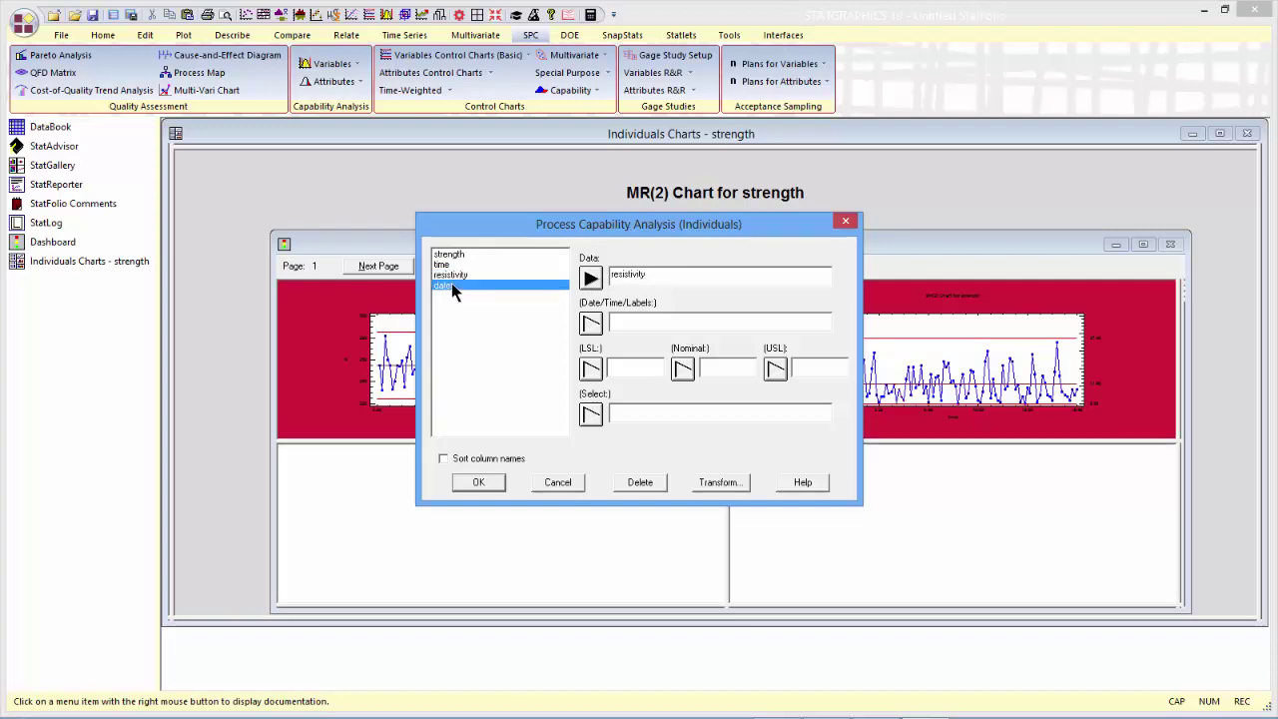
left_click(590, 323)
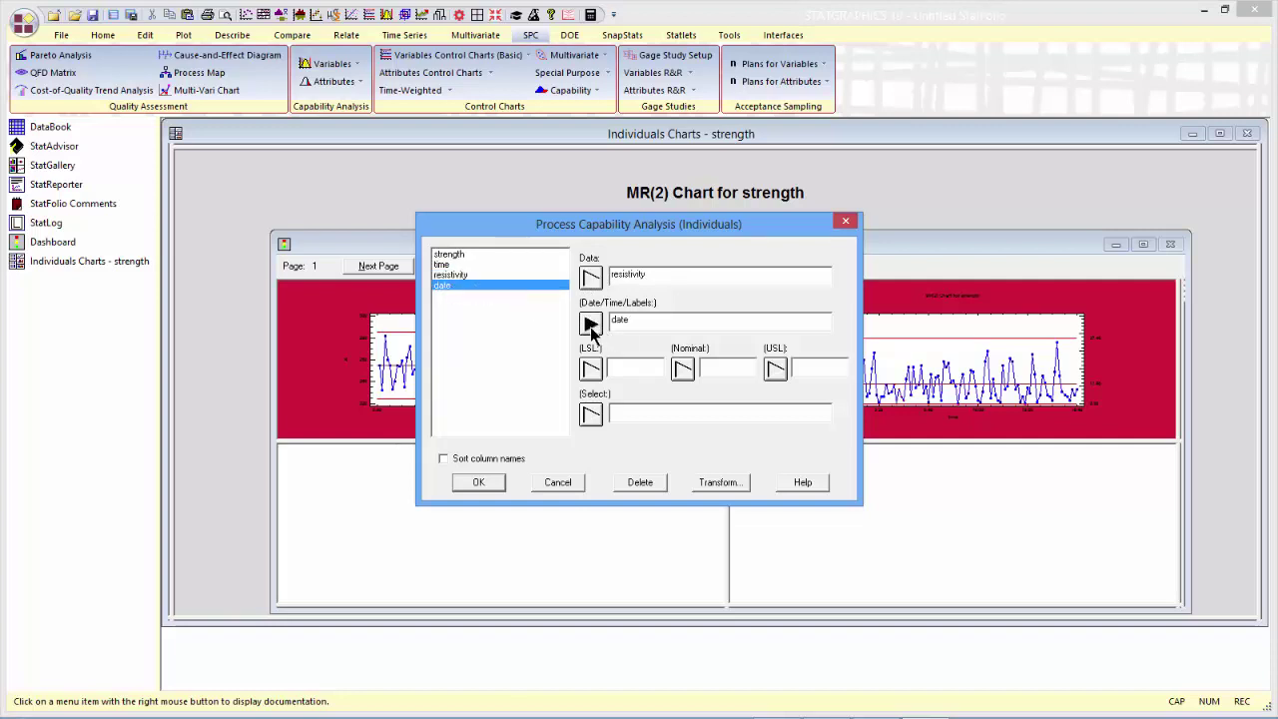
left_click(795, 370)
left_click(479, 482)
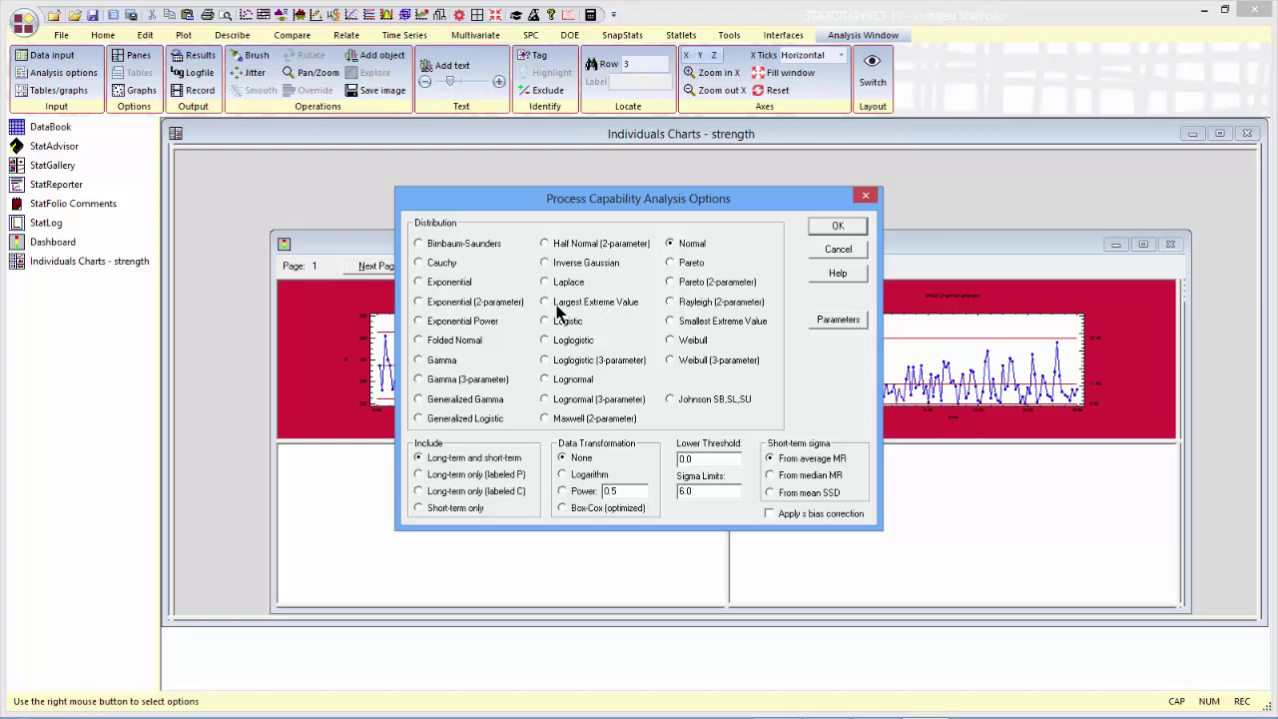
Fit a Largest Extreme Value distribution and accept the default tables and graphs.
left_click(547, 302)
left_click(837, 227)
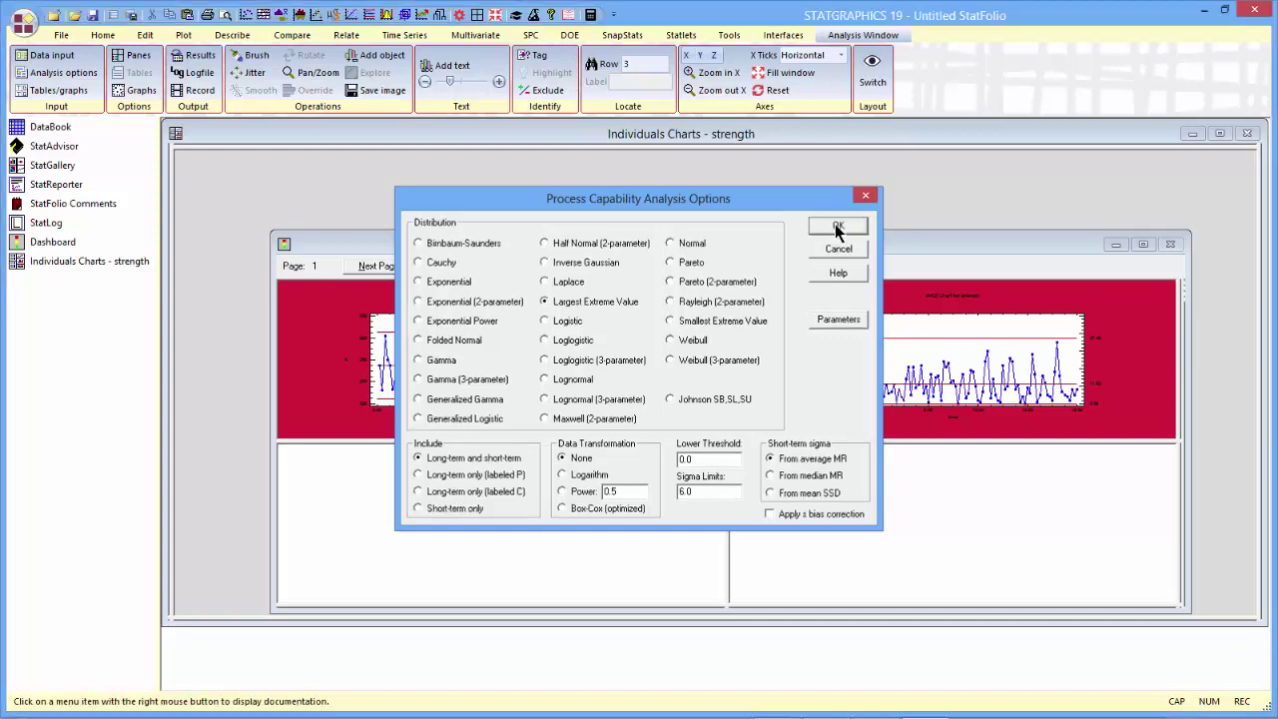
left_click(862, 290)
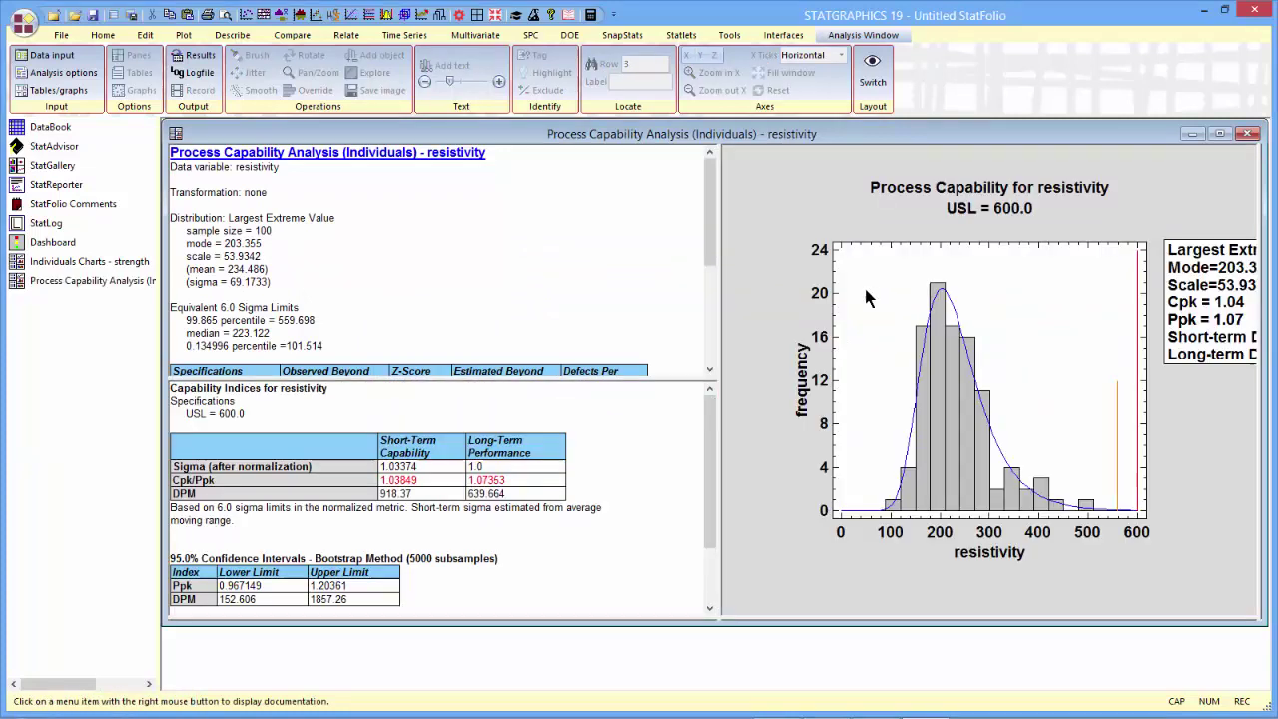
Maximize the resistivity Process Capability histogram pane.
double_click(867, 296)
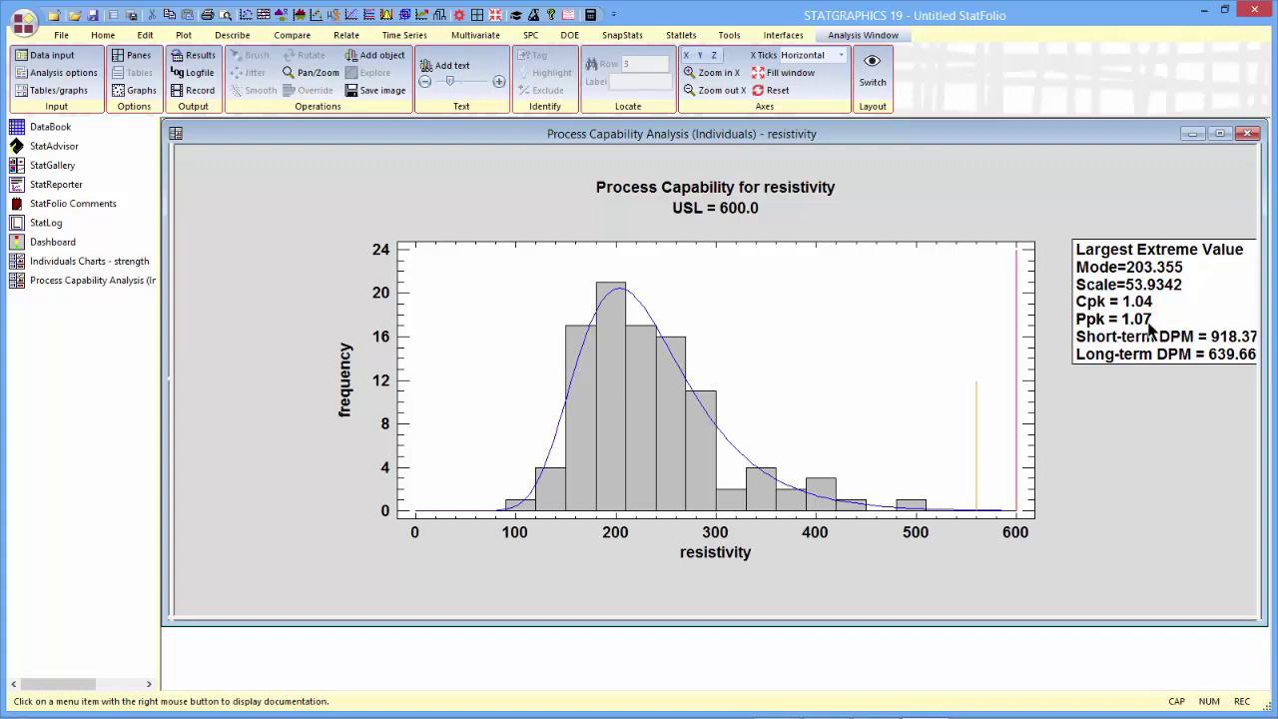
Copy the capability histogram to the dashboard and paste-link it into the lower-left pane.
right_click(830, 216)
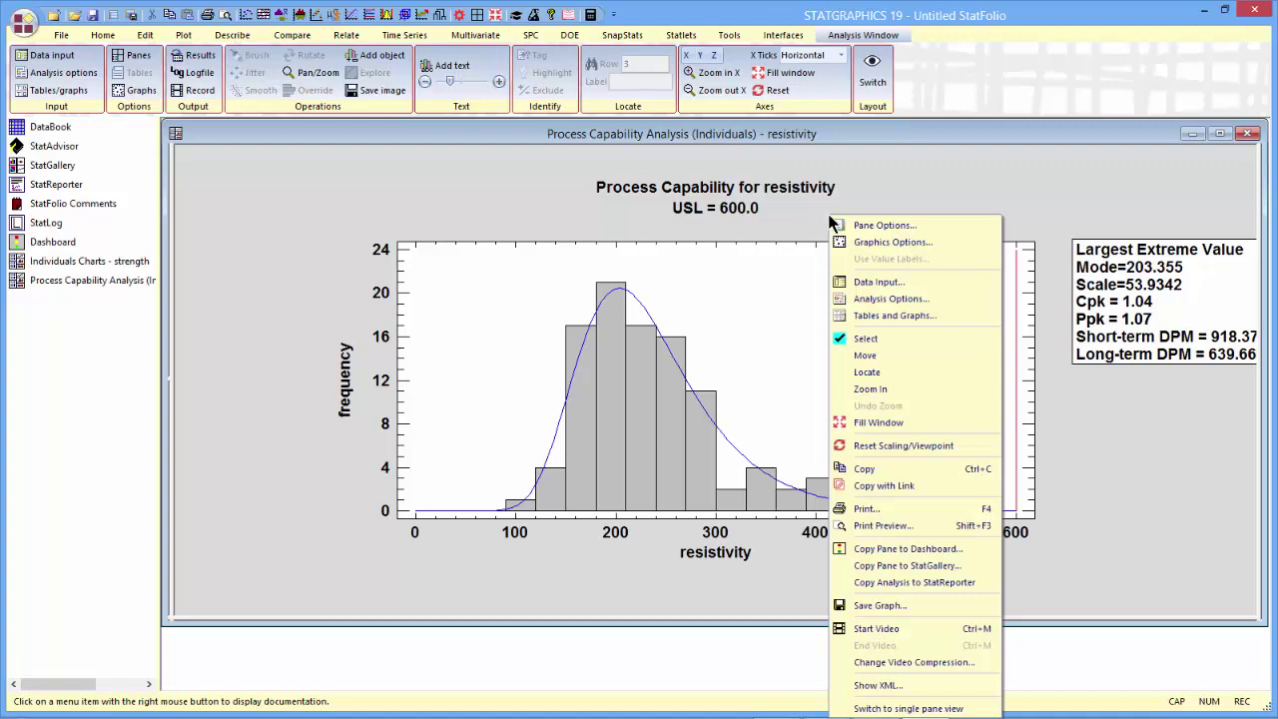
left_click(897, 549)
right_click(542, 490)
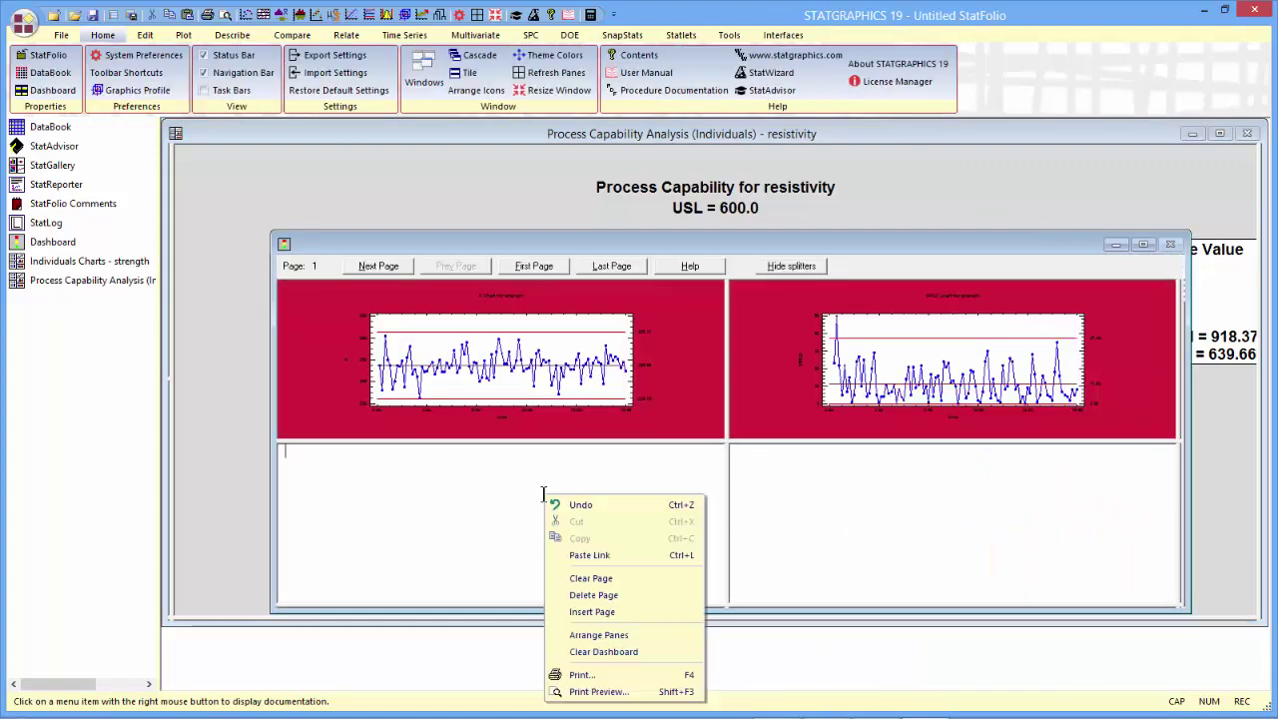
left_click(587, 557)
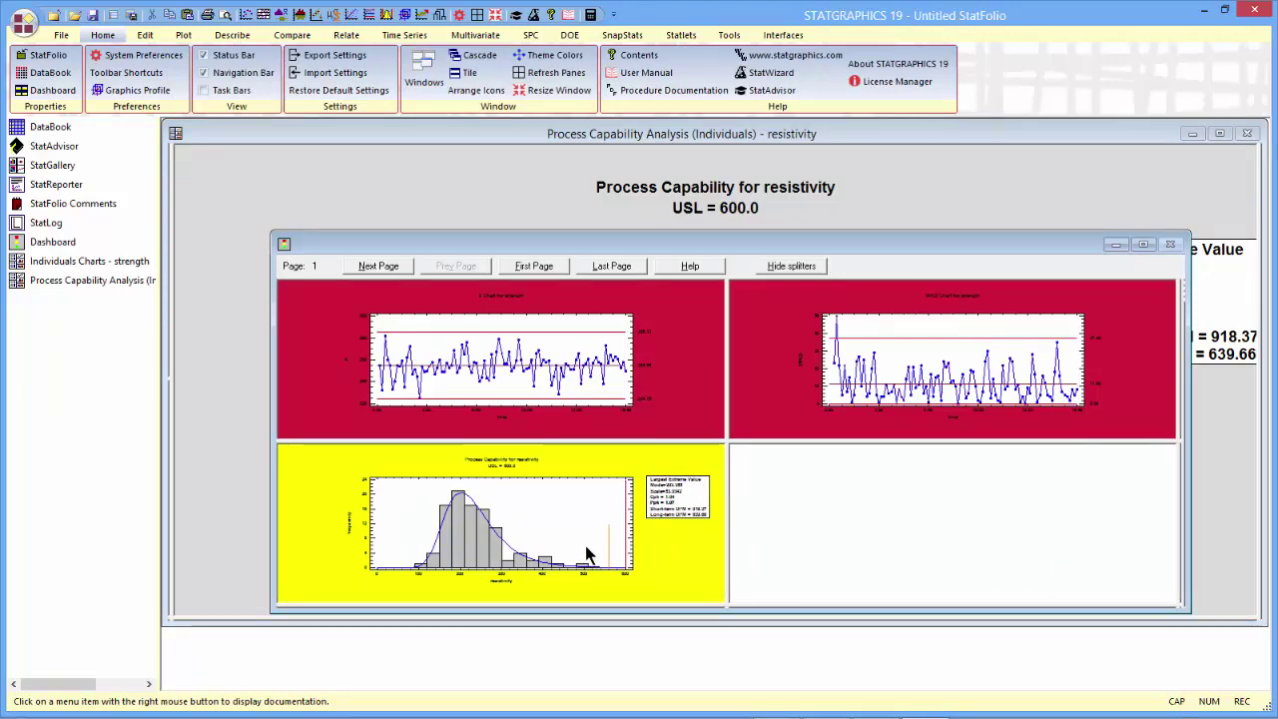
Back in the capability analysis, restore the panes and maximize the Capability Indices table.
left_click(529, 181)
double_click(527, 181)
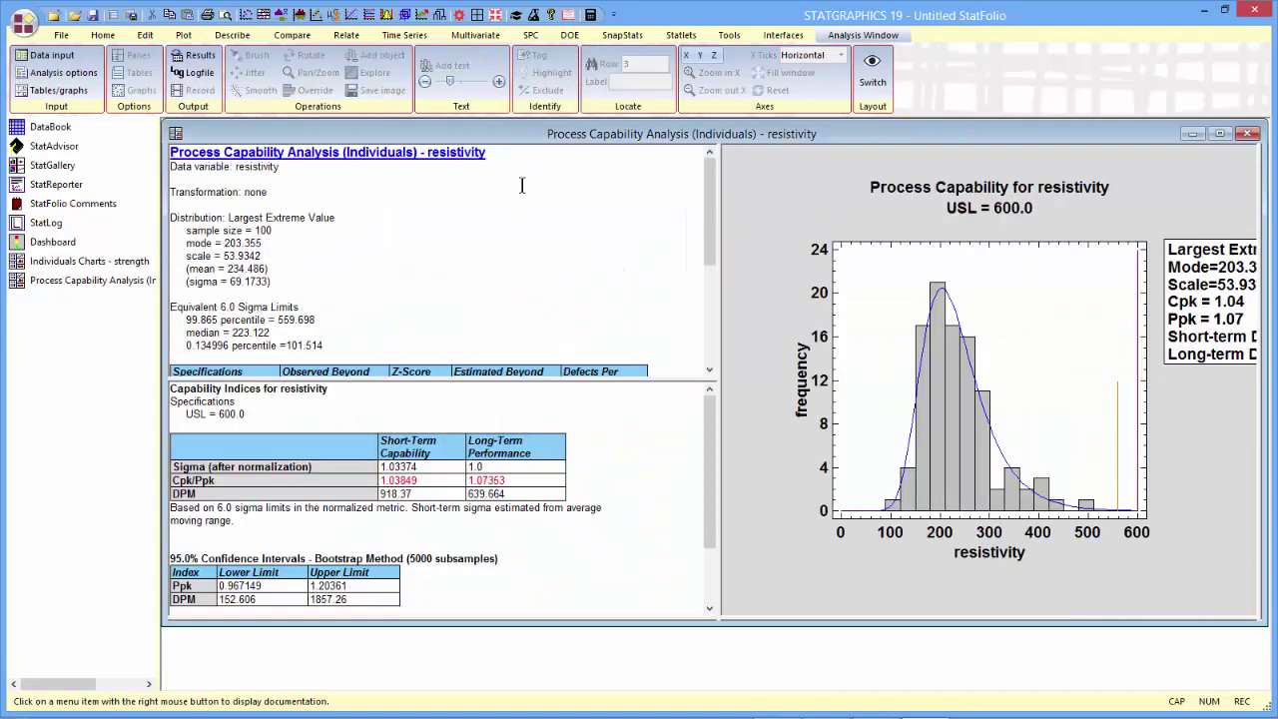
double_click(533, 389)
Copy the resistivity capability indices table and paste-link it into the dashboard's lower-right pane.
right_click(457, 192)
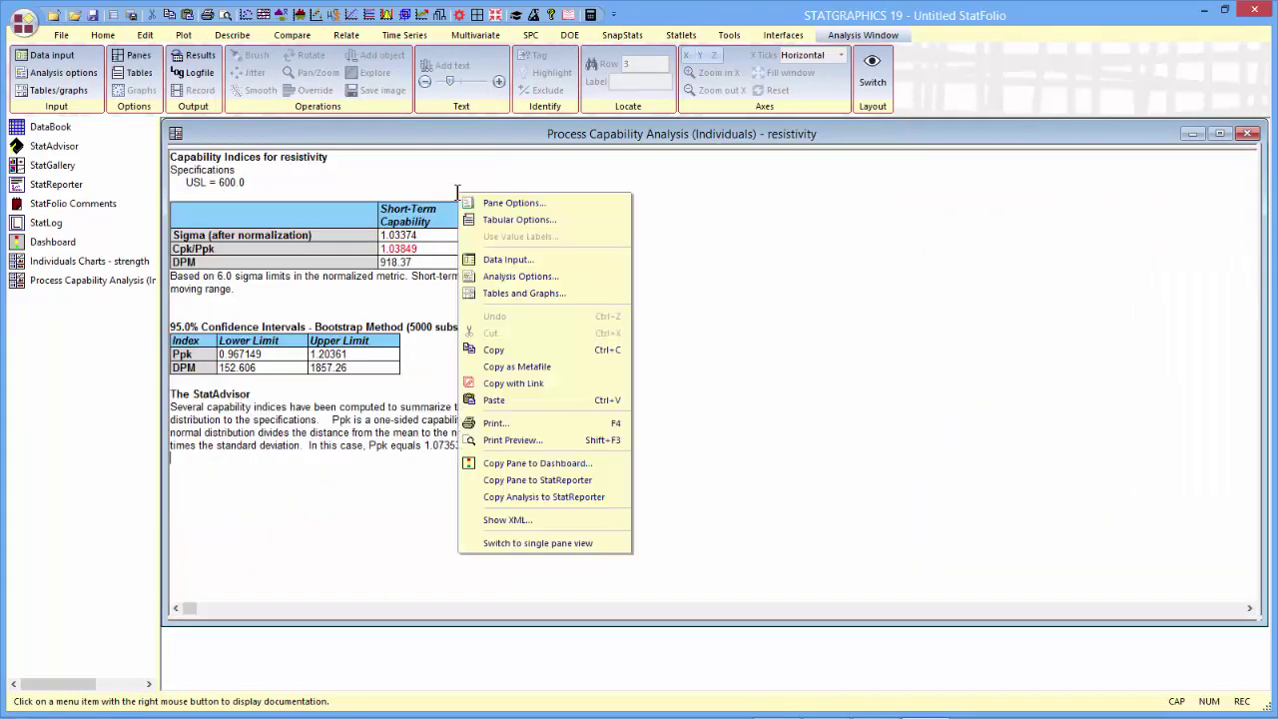
left_click(518, 465)
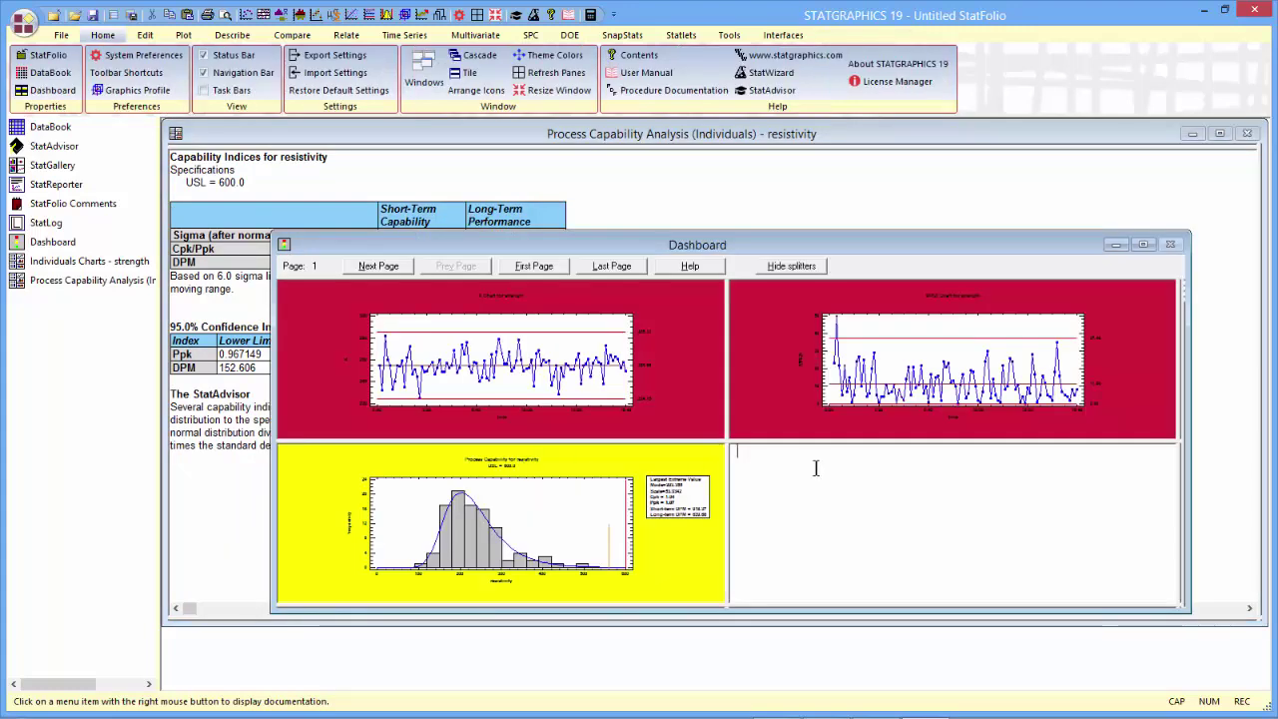
right_click(814, 468)
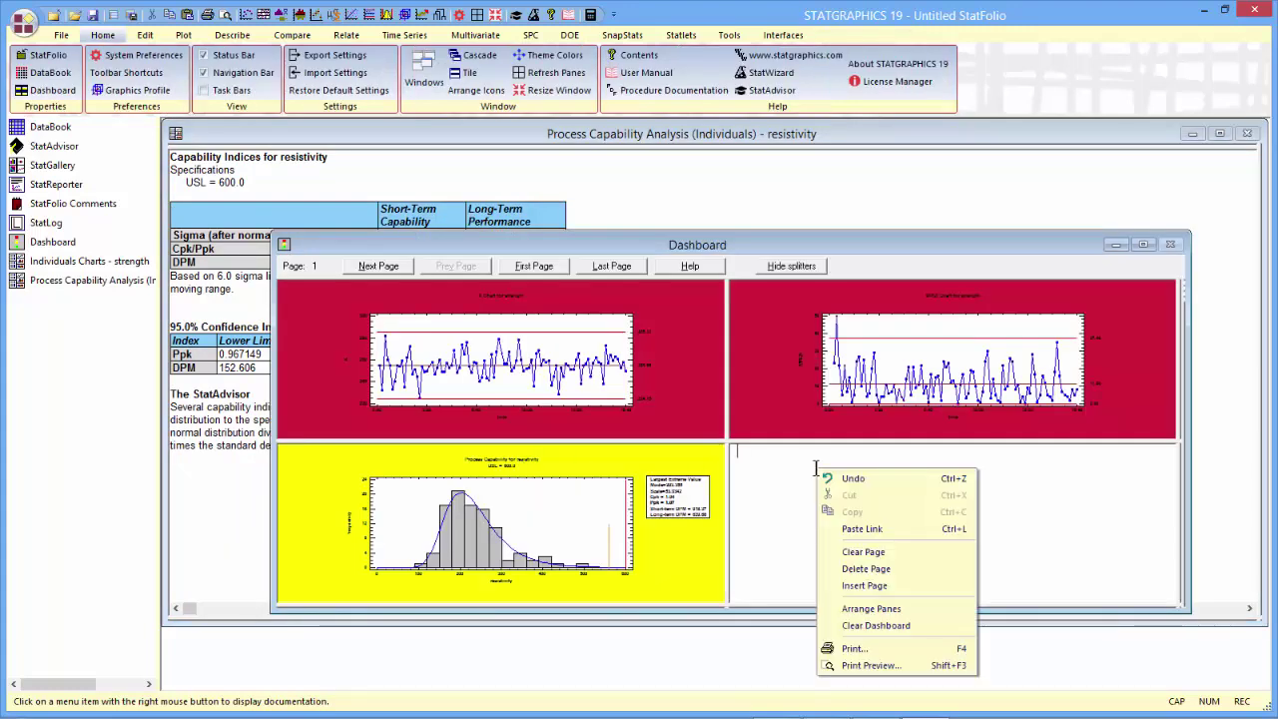
left_click(855, 529)
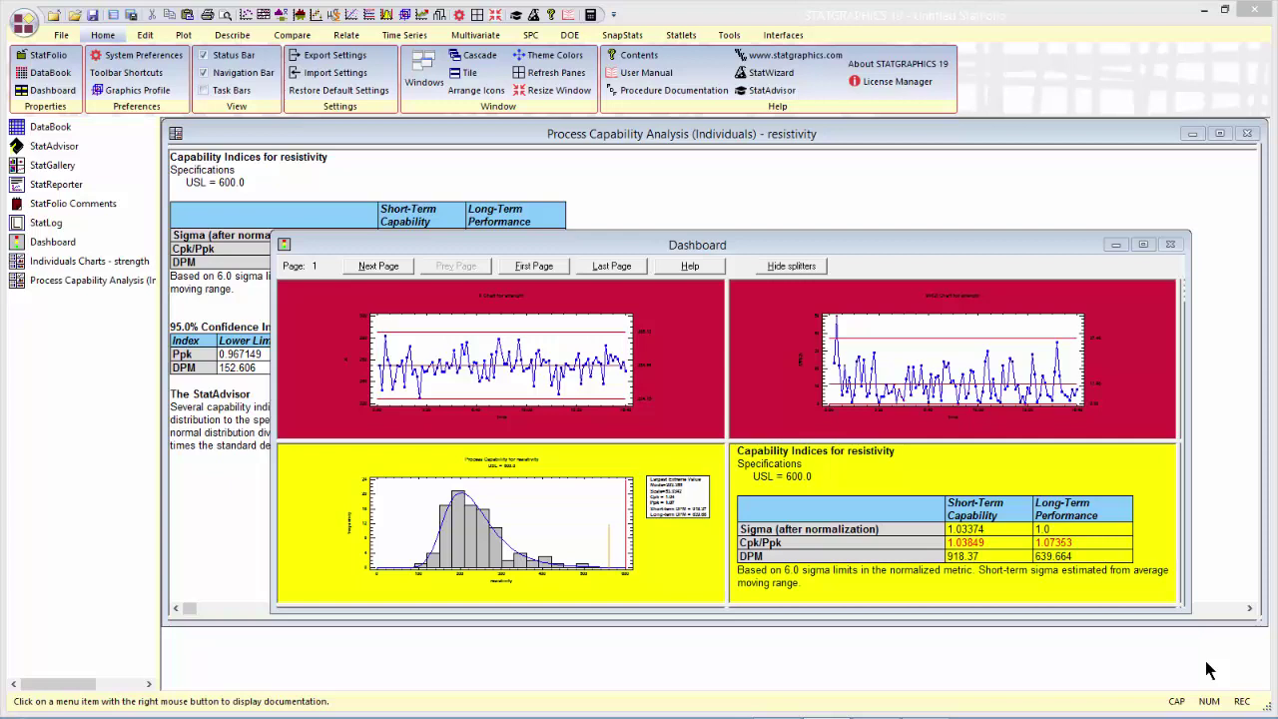
Maximize the strength MR(2) chart and identify its peak value of 50 as row 3.
left_click(59, 264)
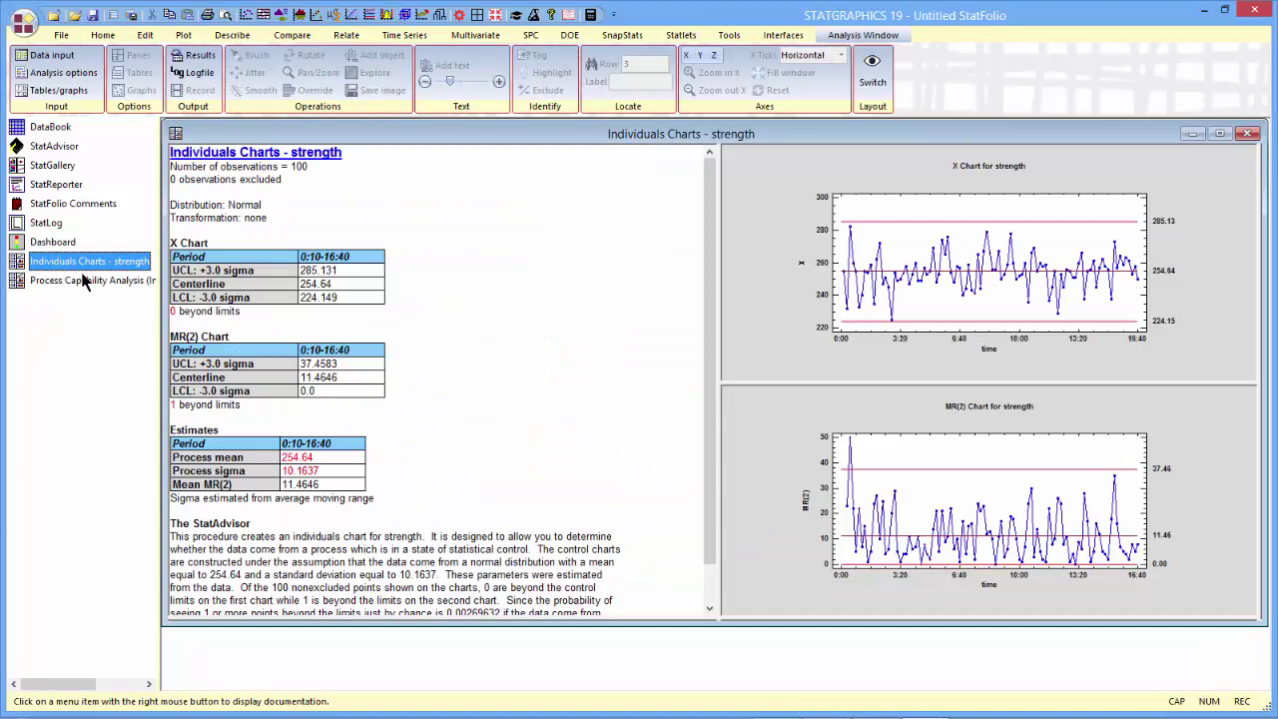
double_click(940, 491)
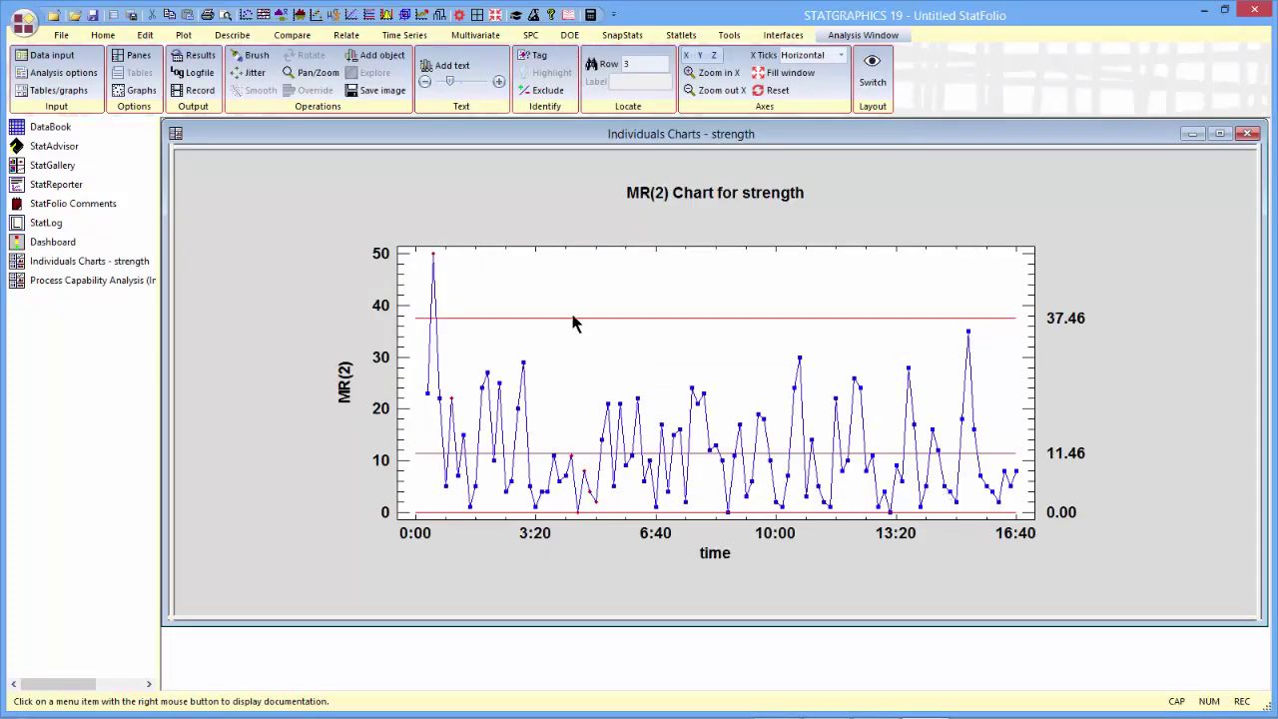
left_click(433, 256)
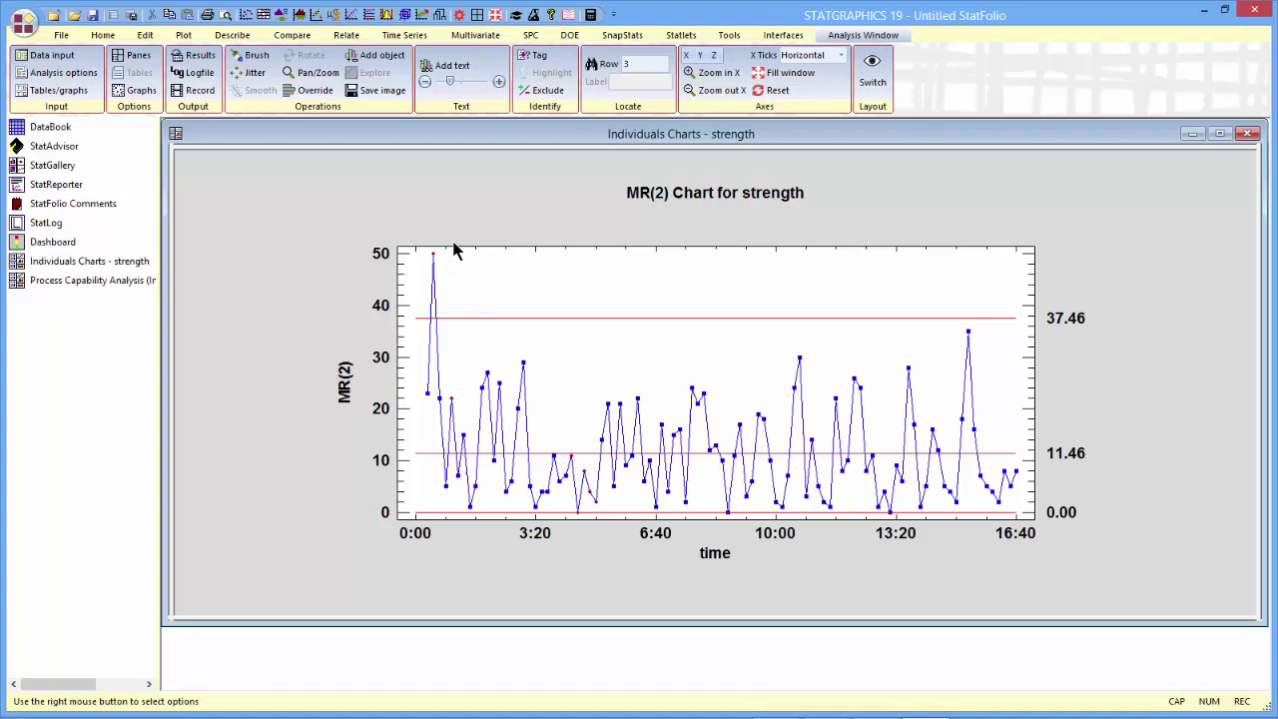
Exclude row 3 from the MR(2) chart, giving upper limit 36.37 and centre line 11.13.
left_click(546, 92)
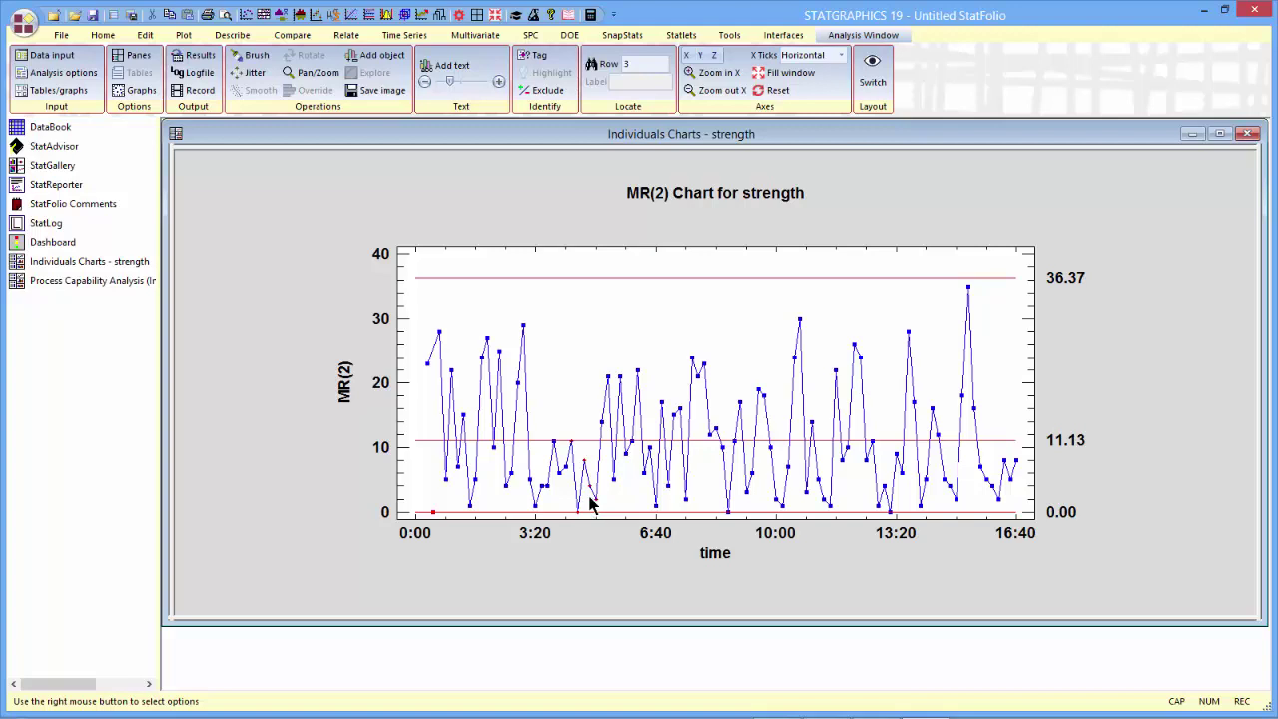
Return to the dashboard, whose MR(2) pane now shows the recalculated 36.37 upper limit.
left_click(70, 246)
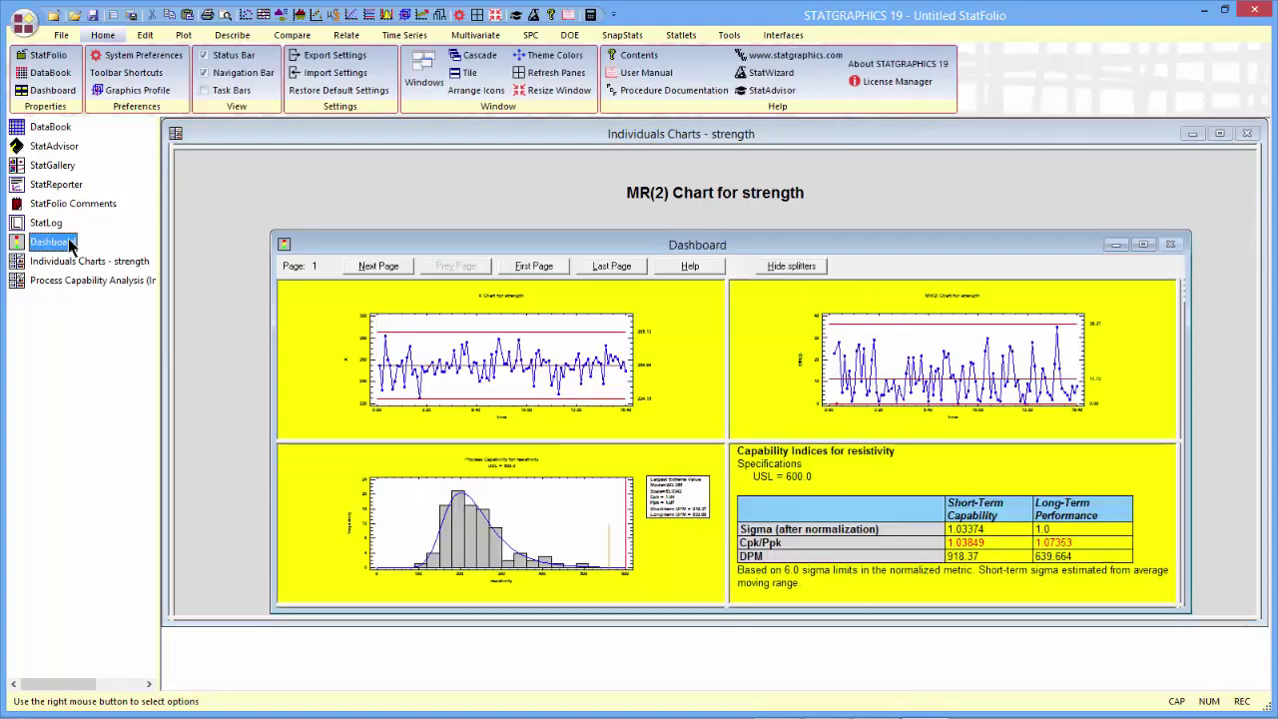